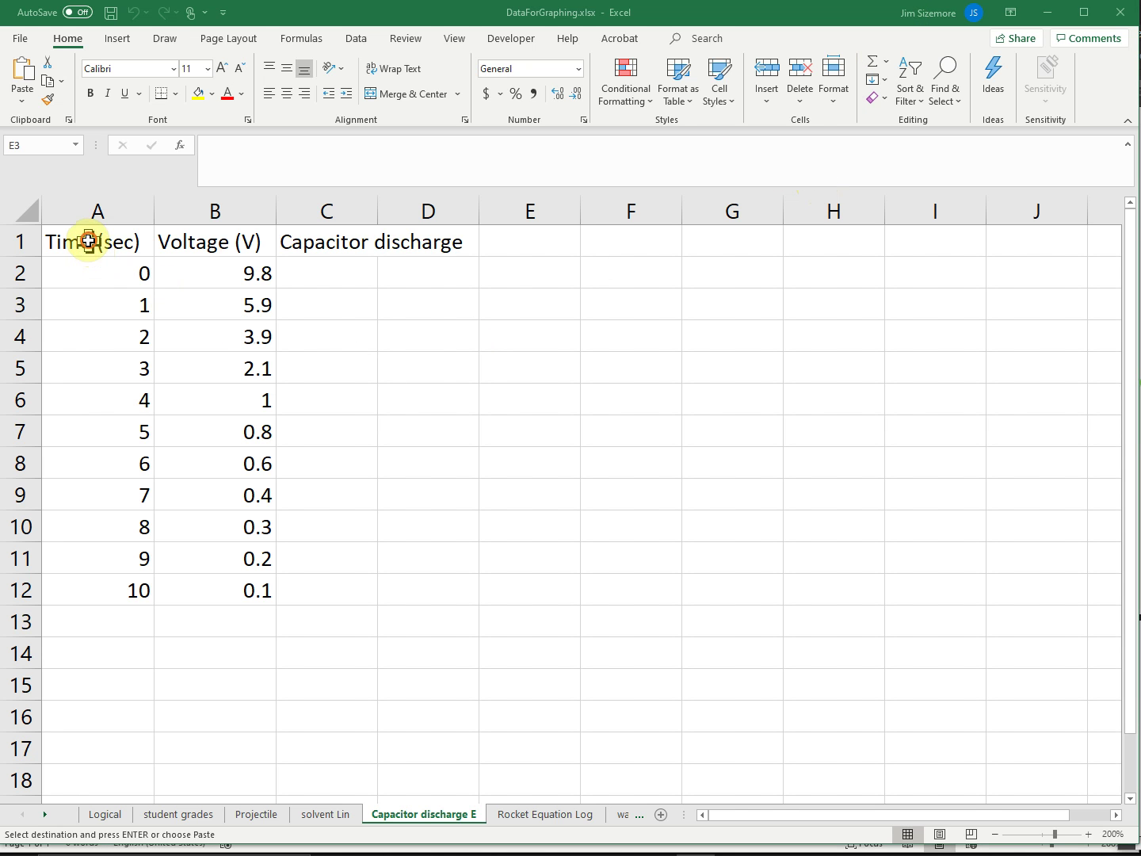
# Select the capacitor discharge data in range A1:C12 and copy it to the clipboard
pyautogui.moveTo(85, 246); pyautogui.dragTo(339, 510)
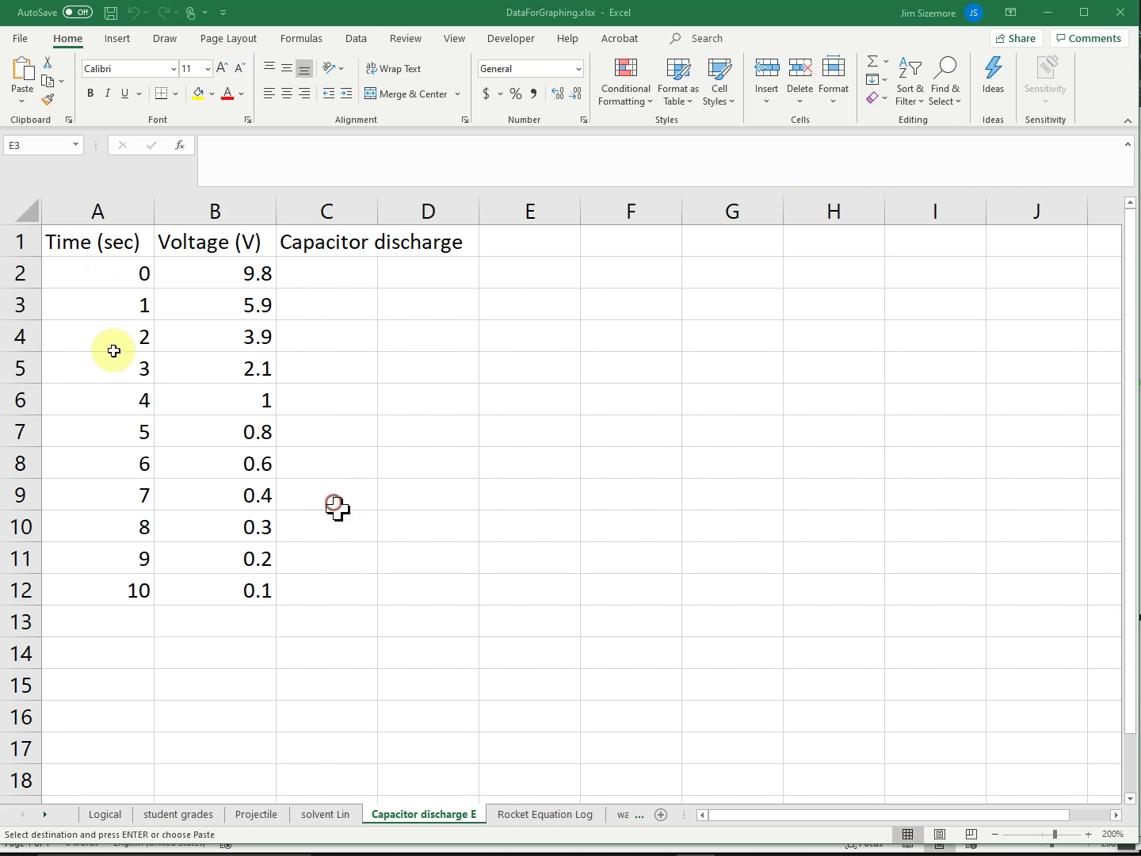
pyautogui.moveTo(80, 247); pyautogui.dragTo(324, 622)
pyautogui.hotkey('ctrl', 'c')
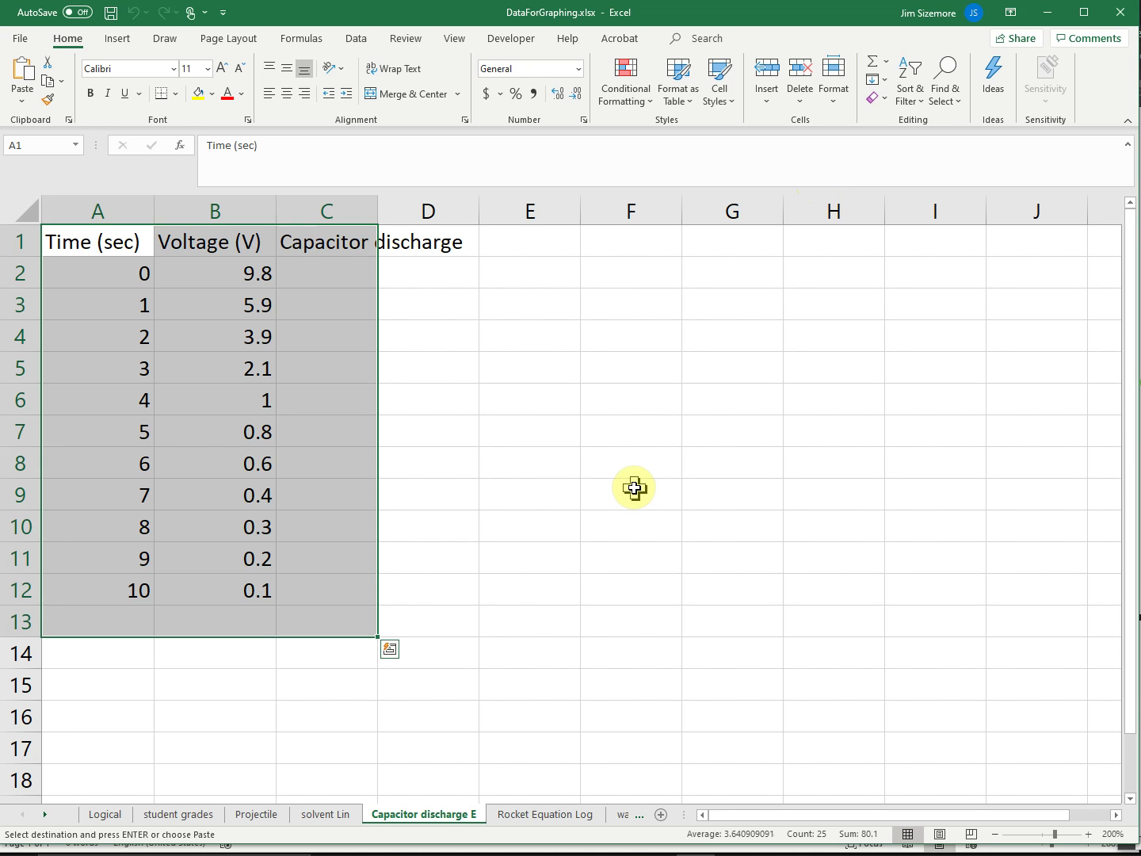
pyautogui.hotkey('shift', 'Up')
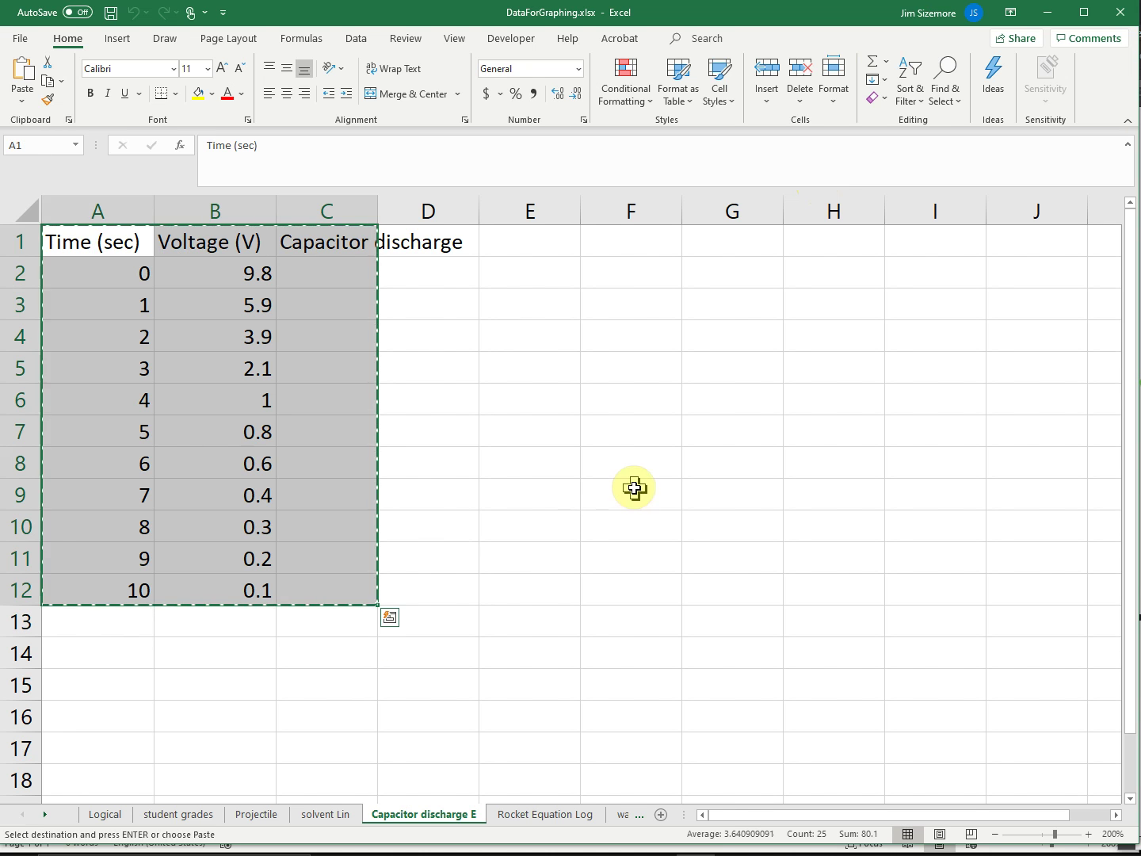
# Switch to the blank Word document and paste the copied cells as a table
pyautogui.hotkey('alt', 'Tab')
pyautogui.press('Tab')
pyautogui.press('Tab')
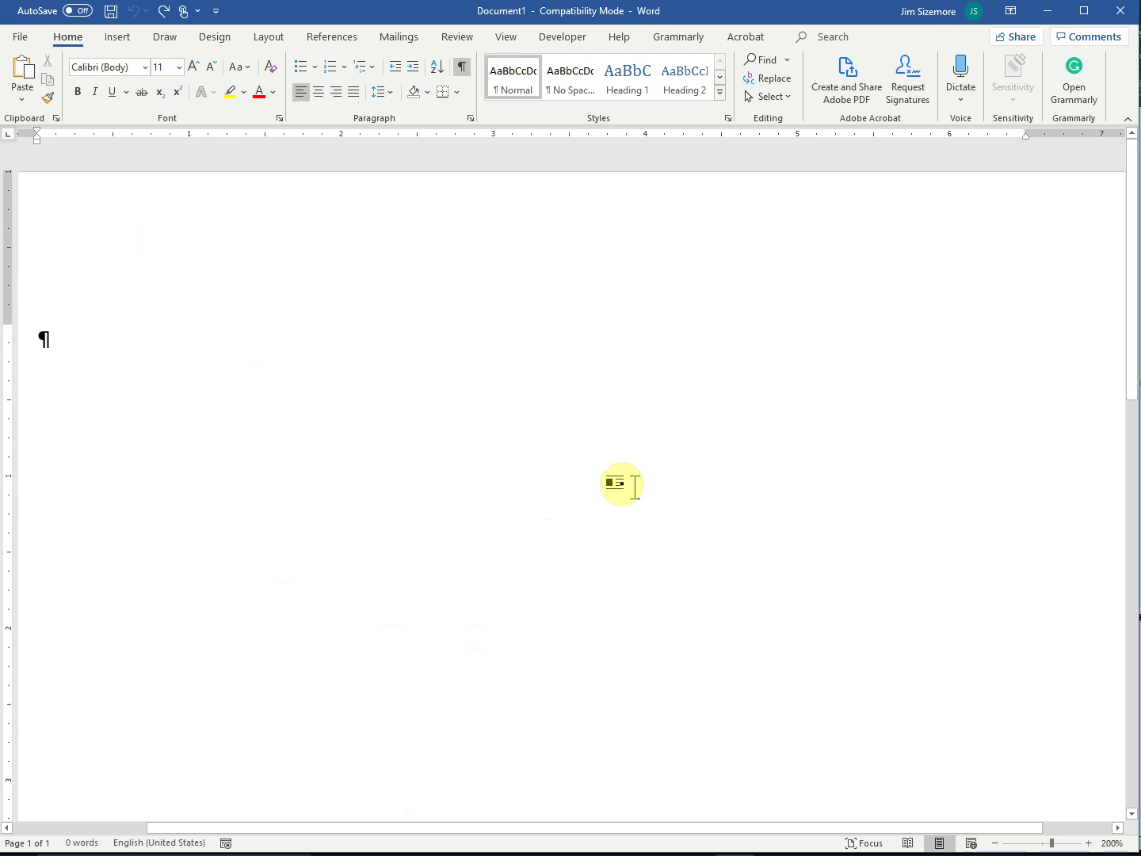
pyautogui.hotkey('ctrl', 'v')
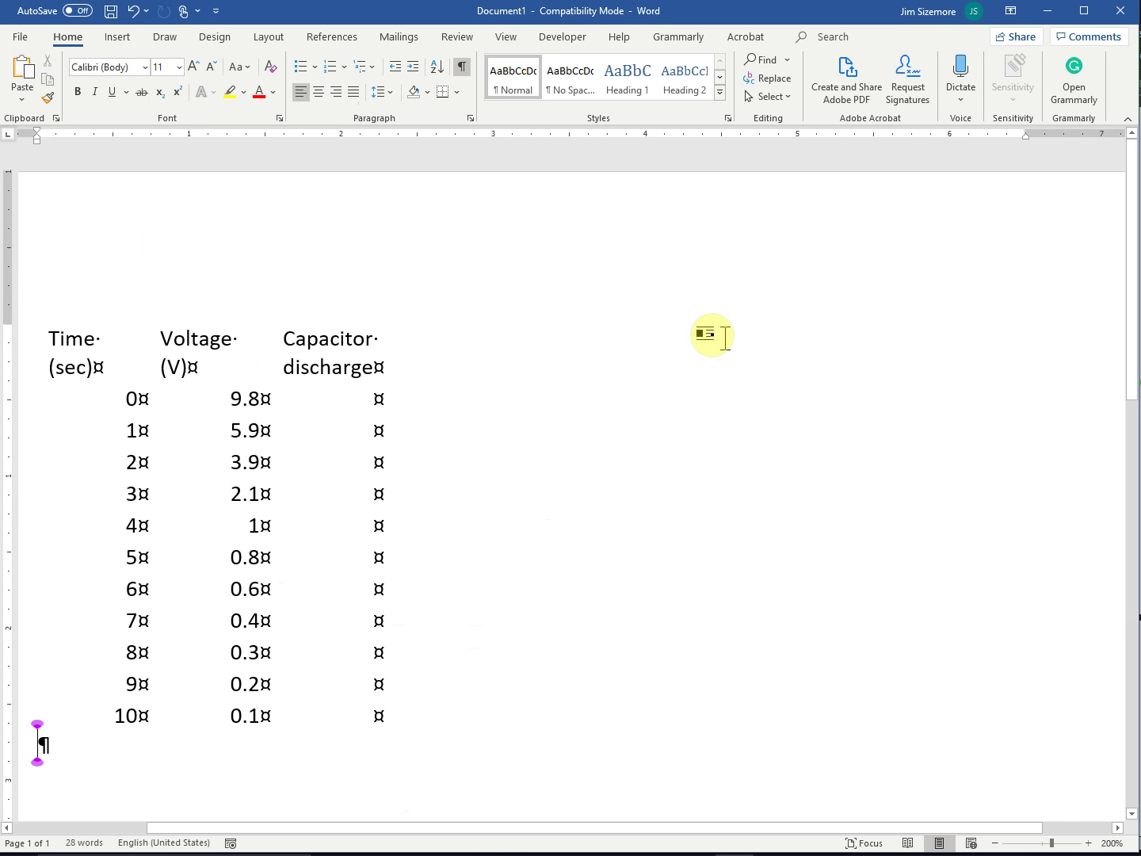
# Convert the pasted table to plain text, using tabs as the separator
pyautogui.click(249, 399)
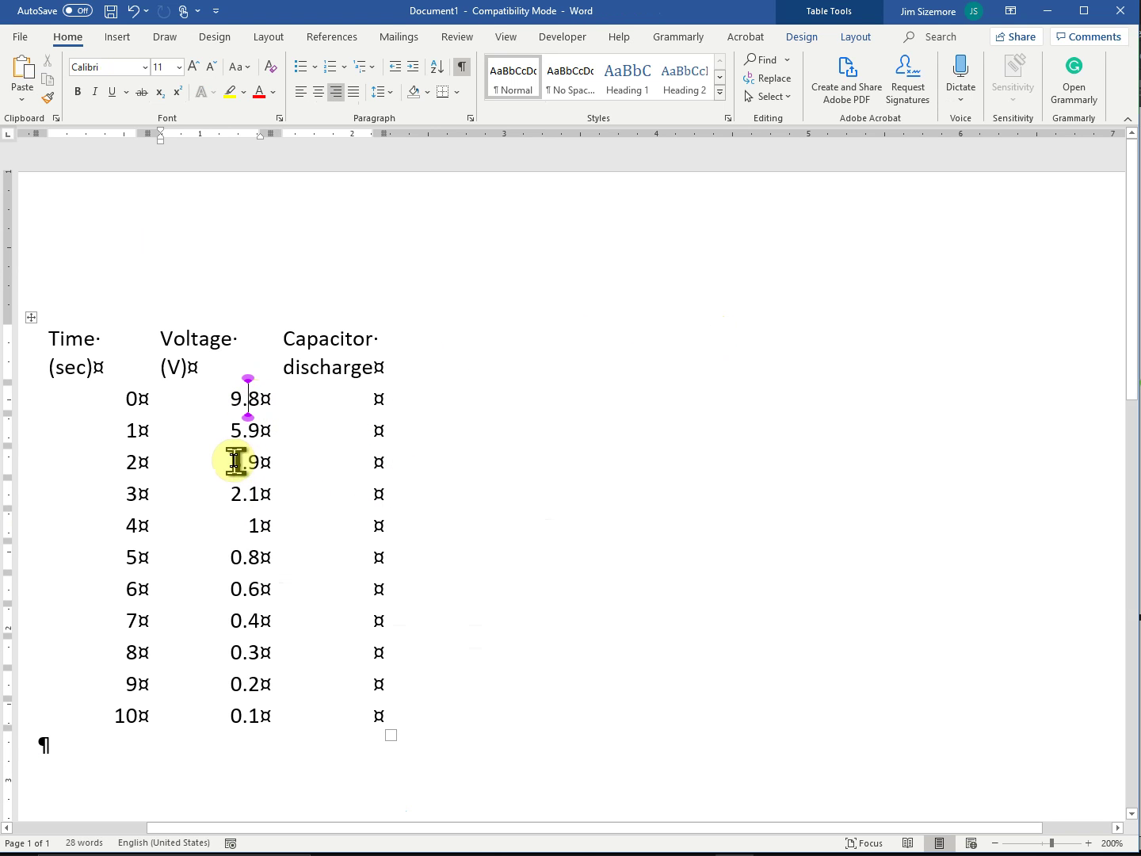
pyautogui.click(856, 37)
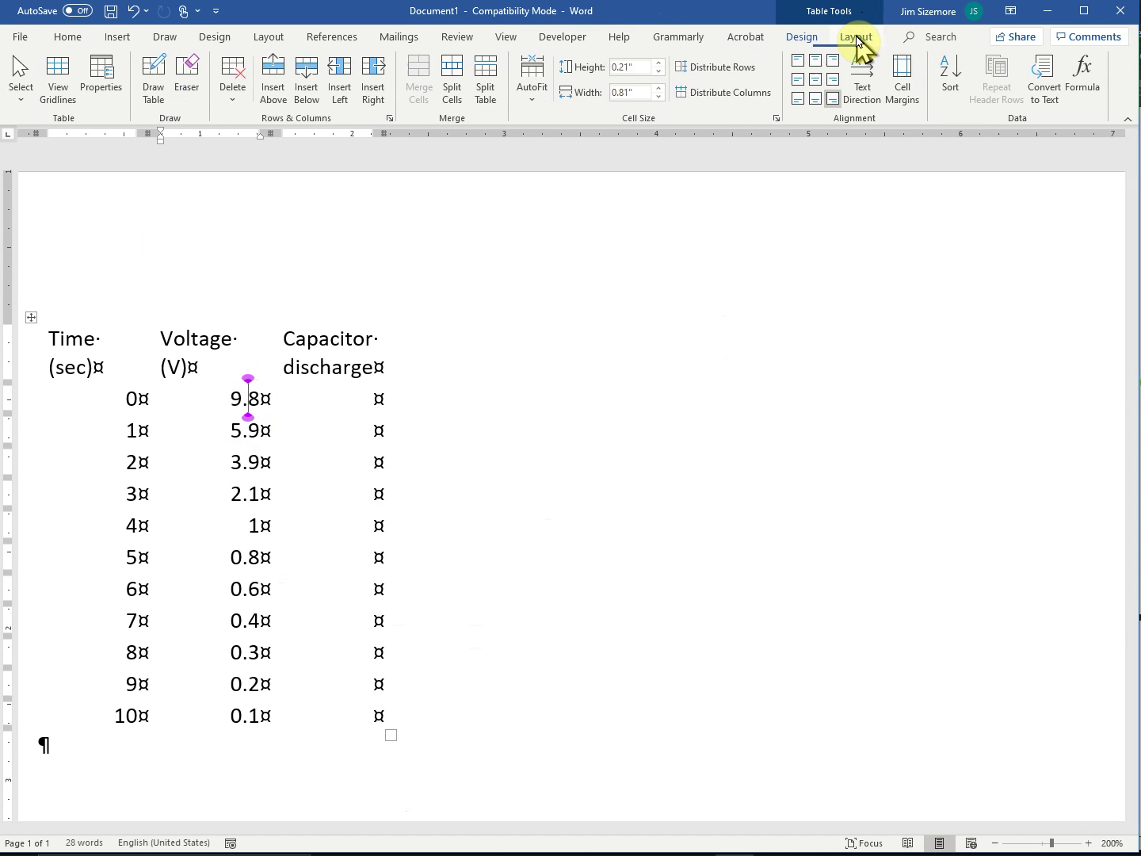
pyautogui.click(1048, 74)
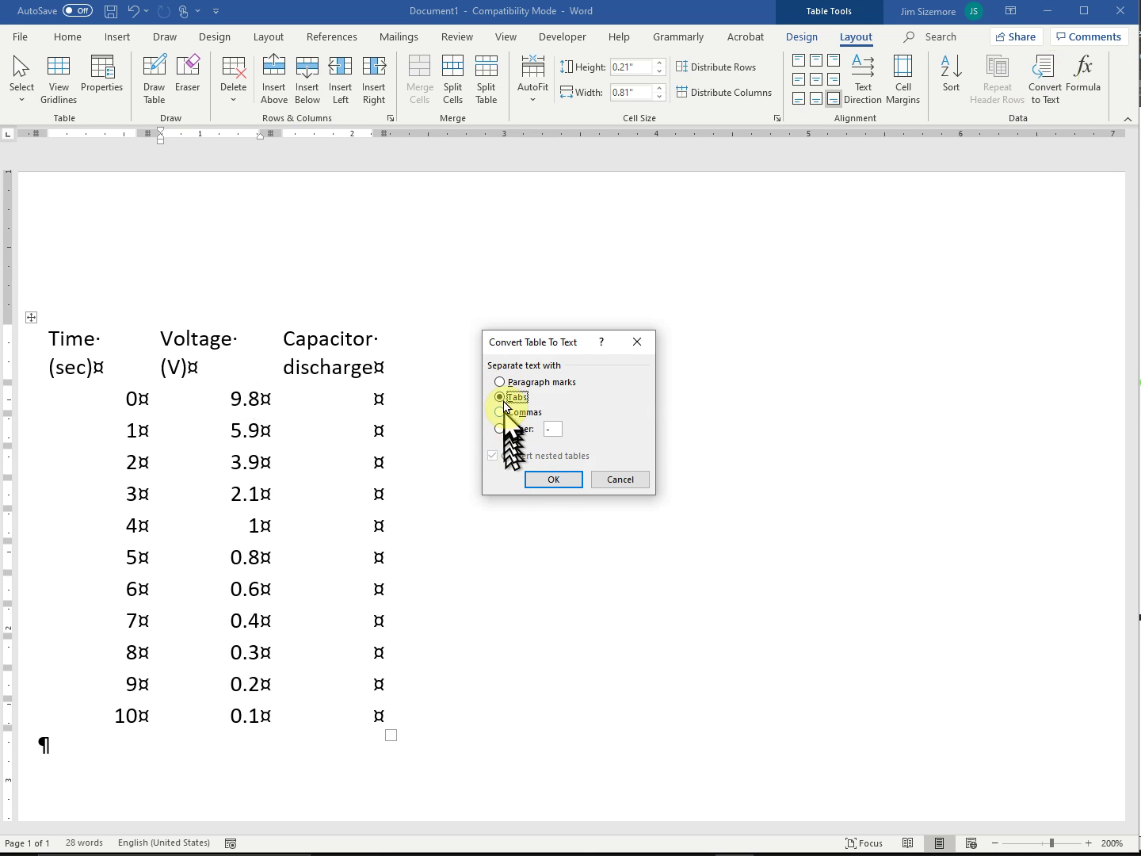
pyautogui.click(566, 483)
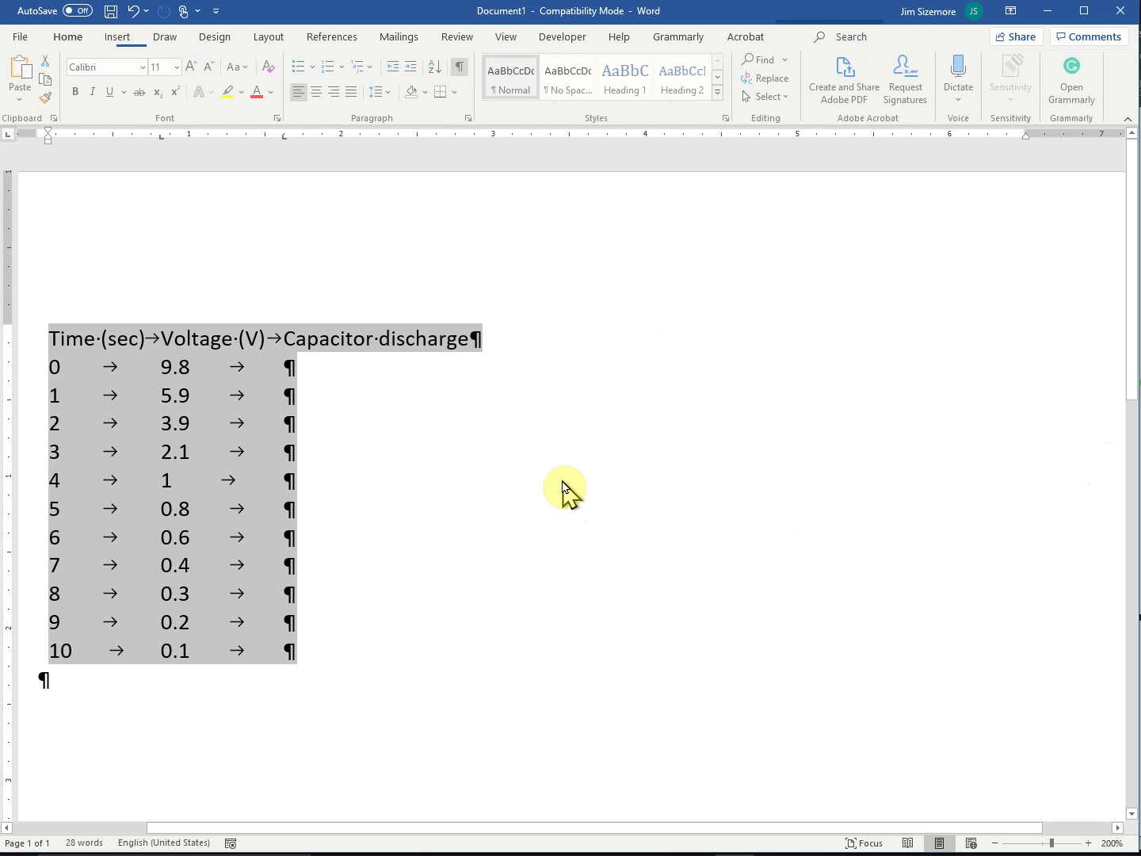
pyautogui.click(498, 617)
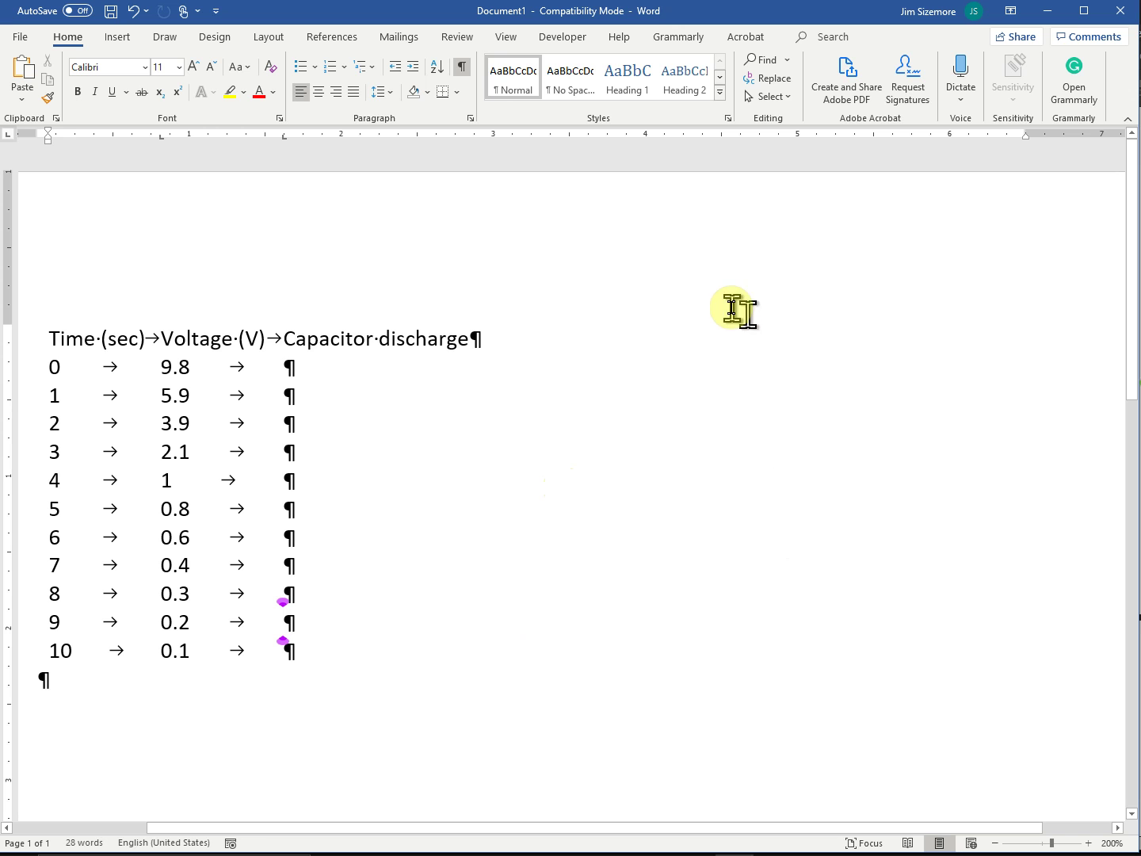
# Move the tab stops of all converted lines to 1" for the voltage column and 2" for the third column
pyautogui.moveTo(50, 339); pyautogui.dragTo(336, 638)
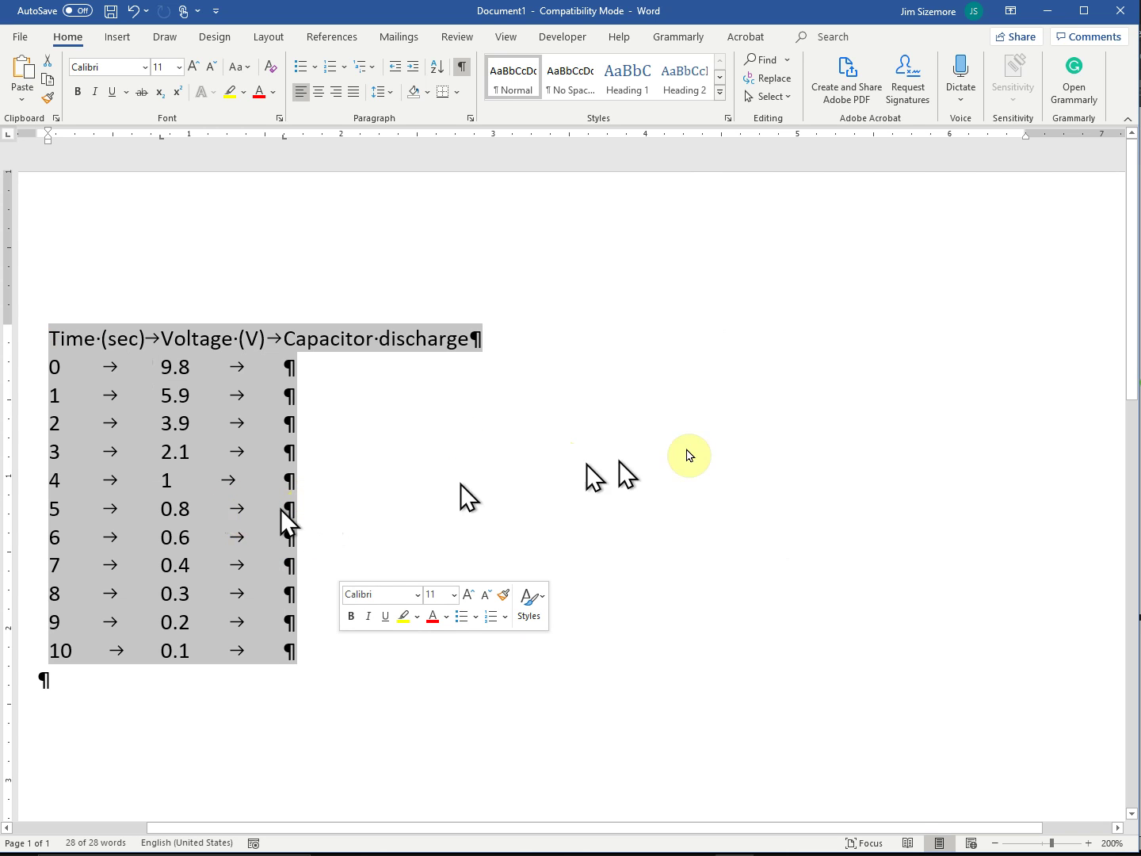
pyautogui.moveTo(284, 140); pyautogui.dragTo(341, 140)
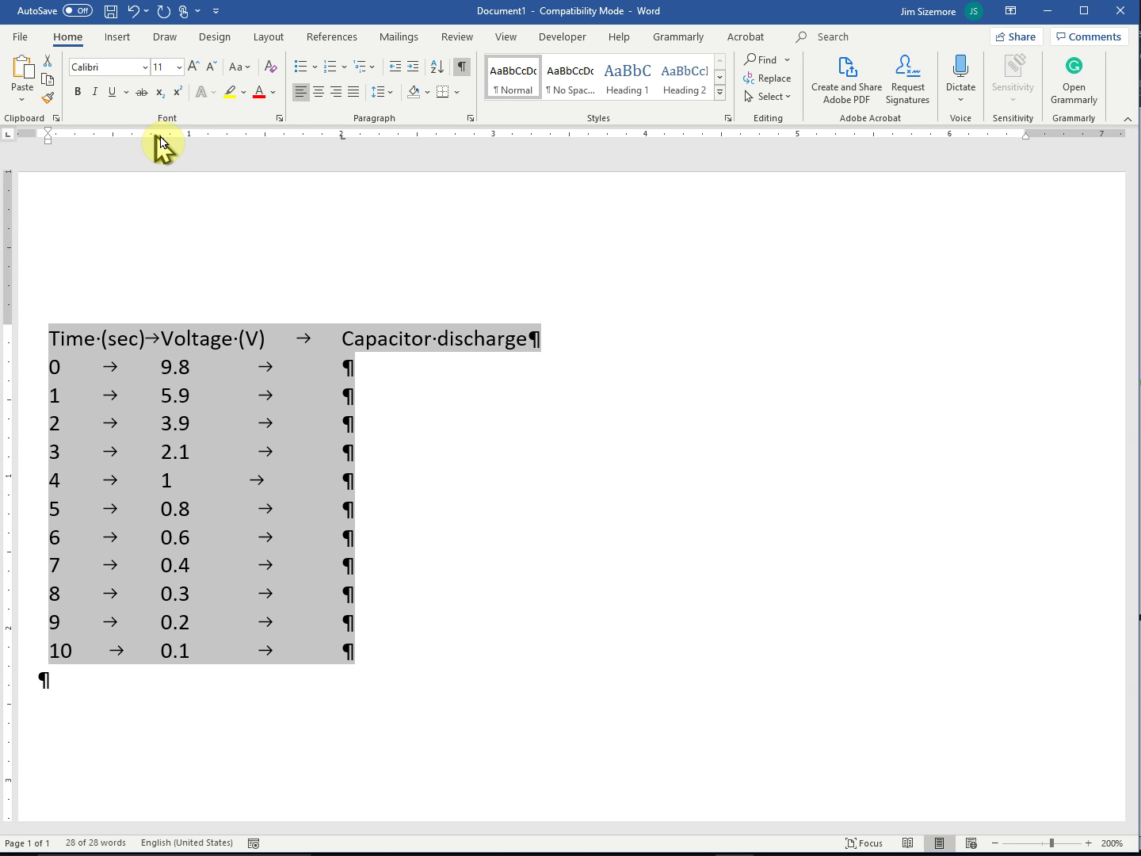
pyautogui.moveTo(160, 143); pyautogui.dragTo(189, 142)
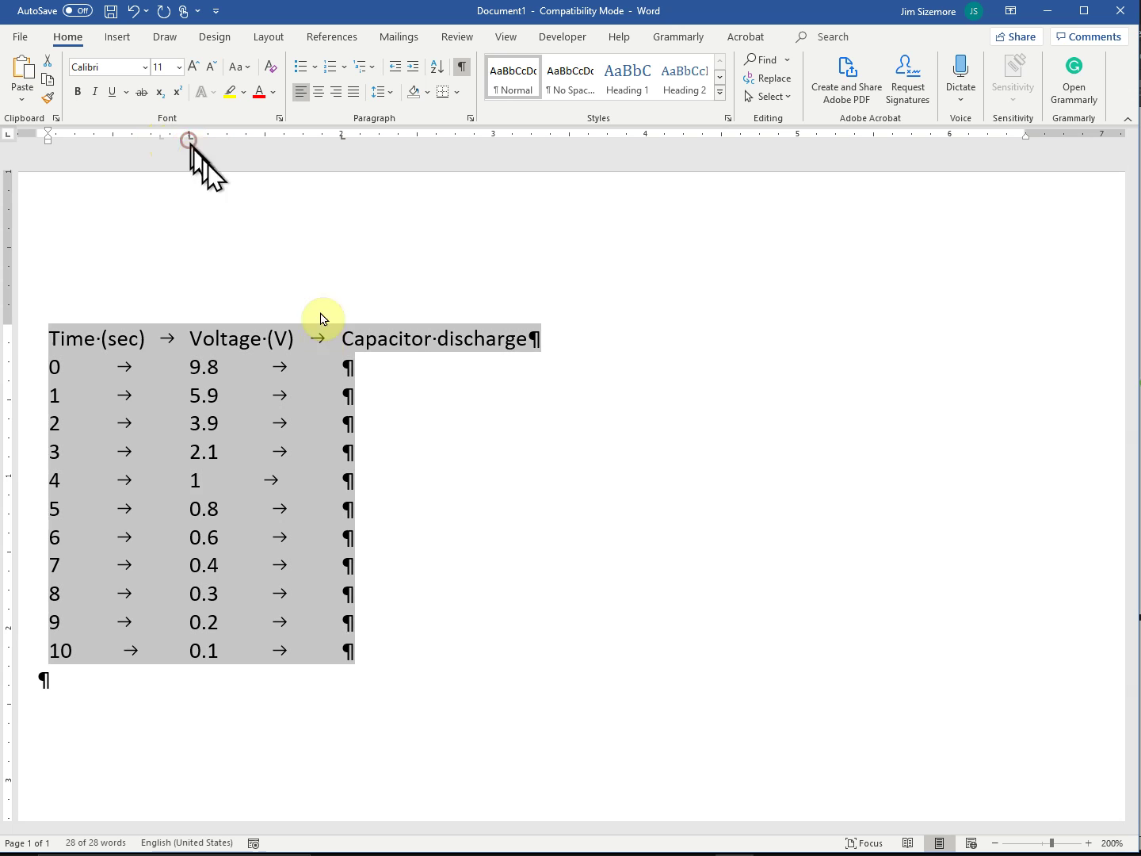
# Shift the first tab stop of only the data lines below the heading to about 1.2"
pyautogui.click(94, 420)
pyautogui.moveTo(52, 366); pyautogui.dragTo(382, 642)
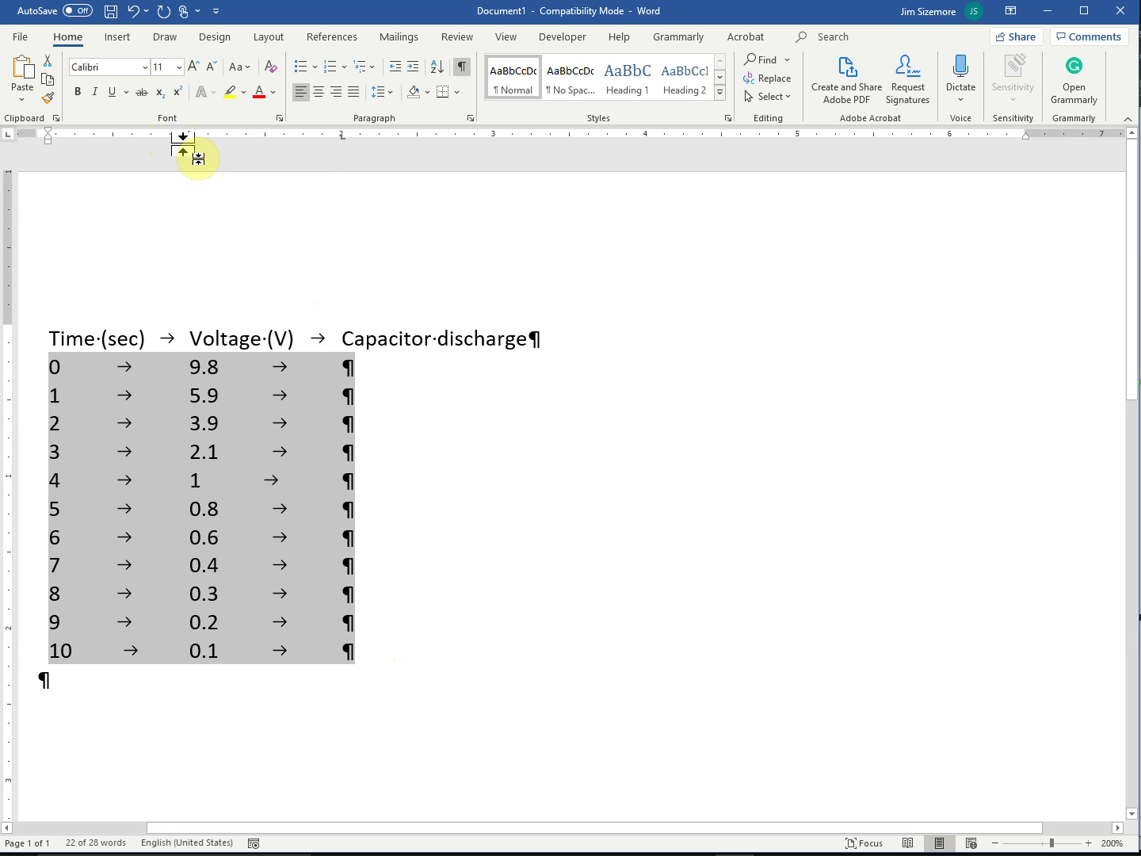
pyautogui.moveTo(190, 138); pyautogui.dragTo(215, 145)
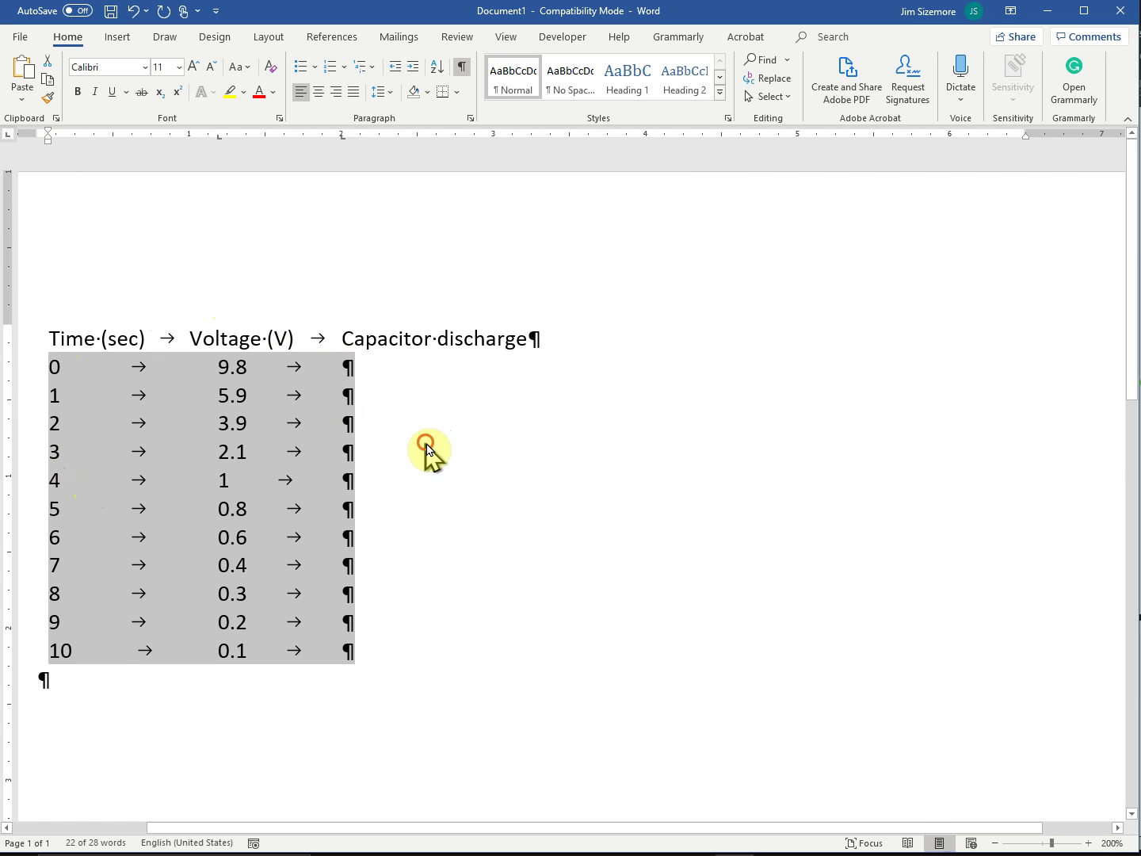
pyautogui.click(491, 499)
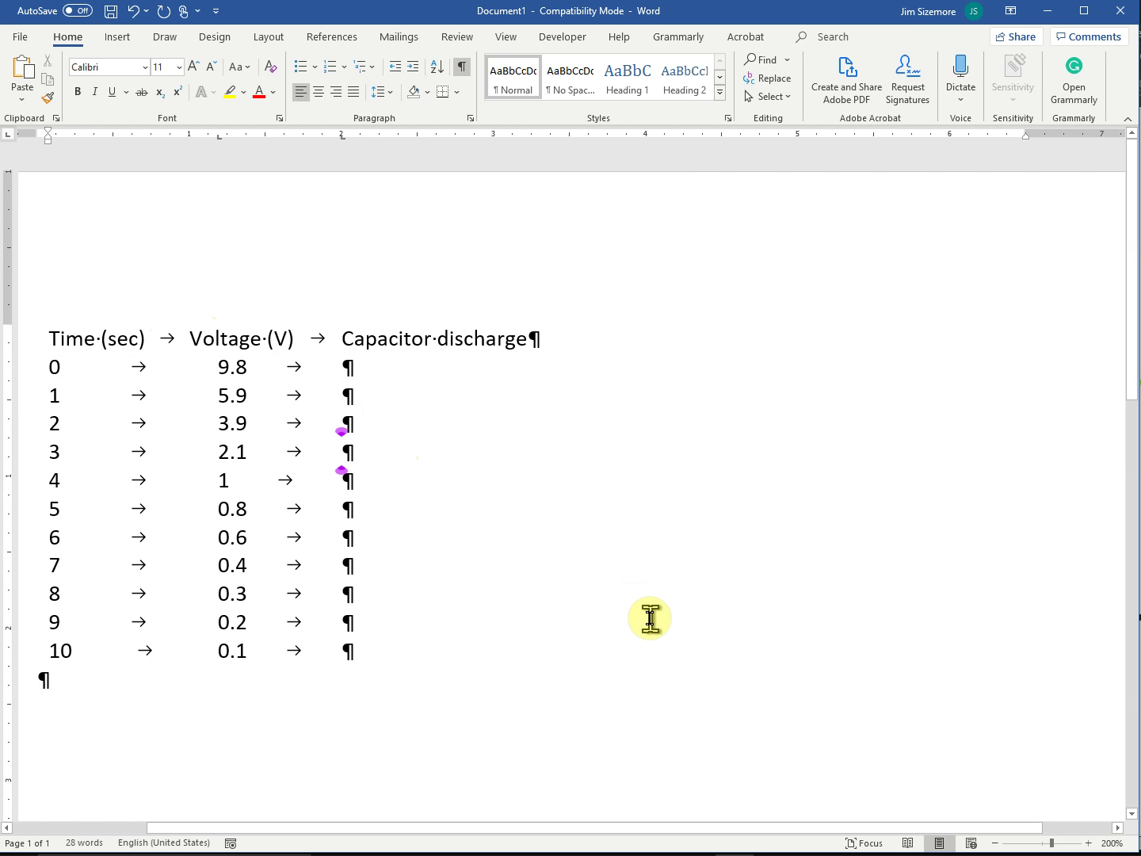
# Undo the tab stop changes and the text conversion to restore the table
pyautogui.hotkey('ctrl', 'z')
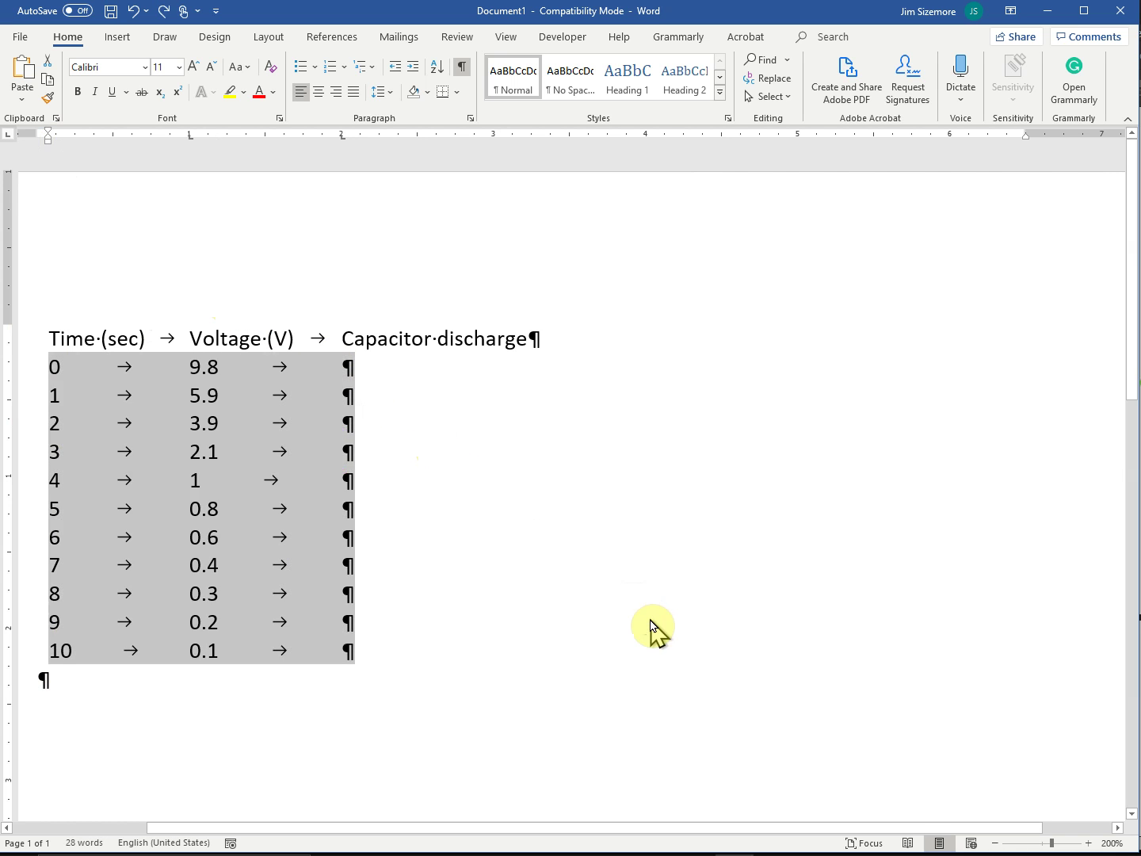
pyautogui.hotkey('ctrl', 'z')
pyautogui.hotkey('ctrl', 'y')
pyautogui.hotkey('ctrl', 'y')
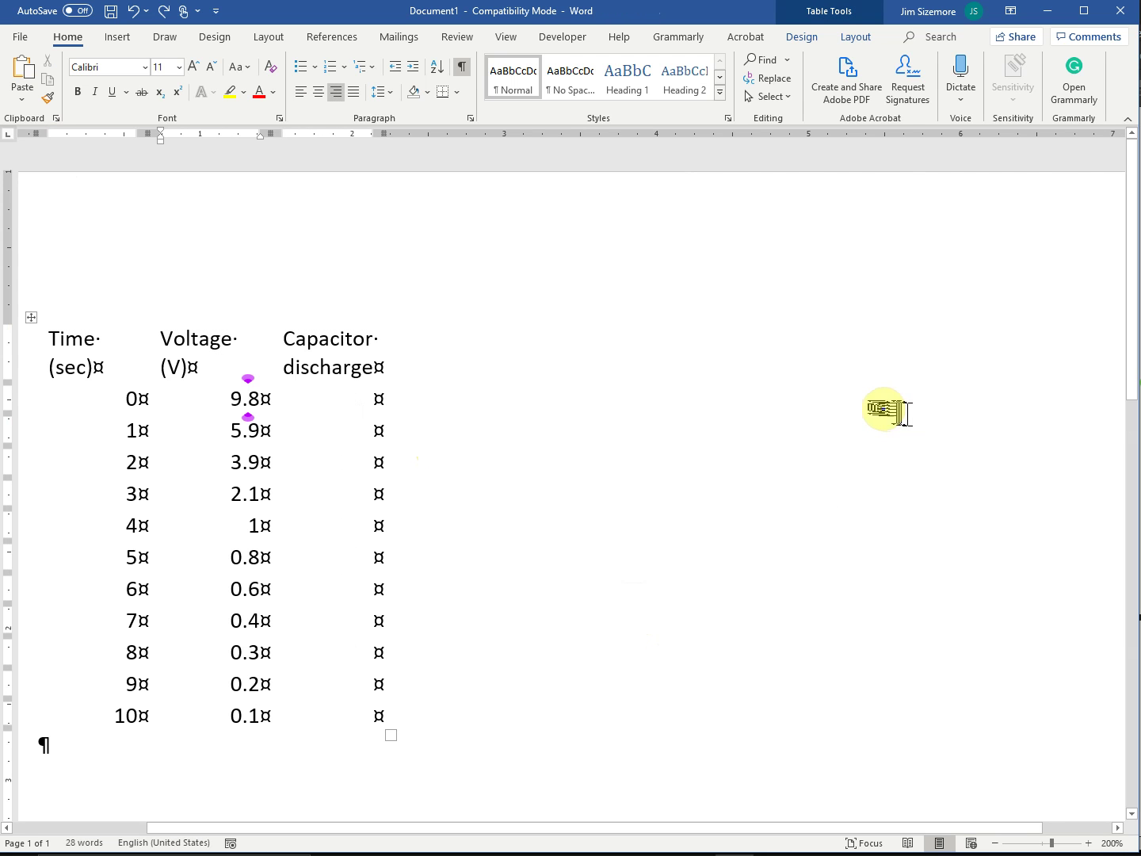
# Select the whole table and widen its three columns so that each heading fits on one line
pyautogui.click(855, 38)
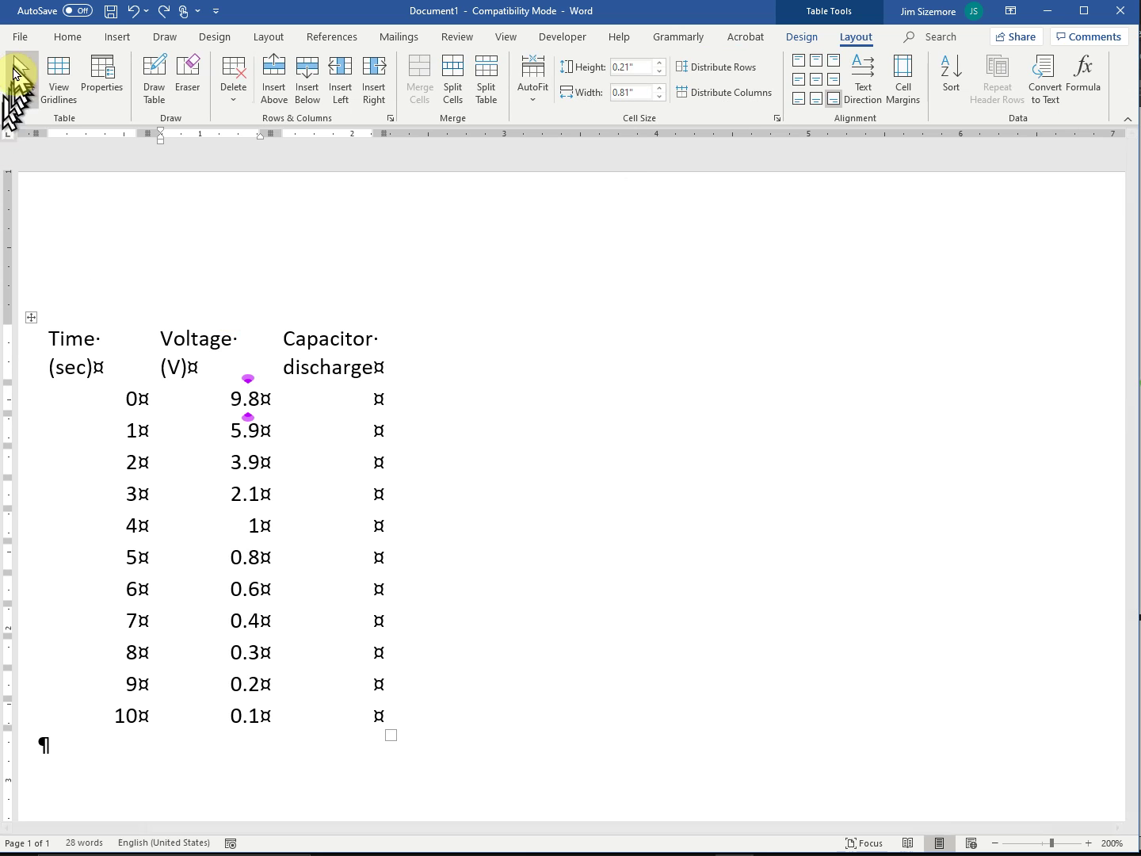
pyautogui.click(16, 99)
pyautogui.click(41, 190)
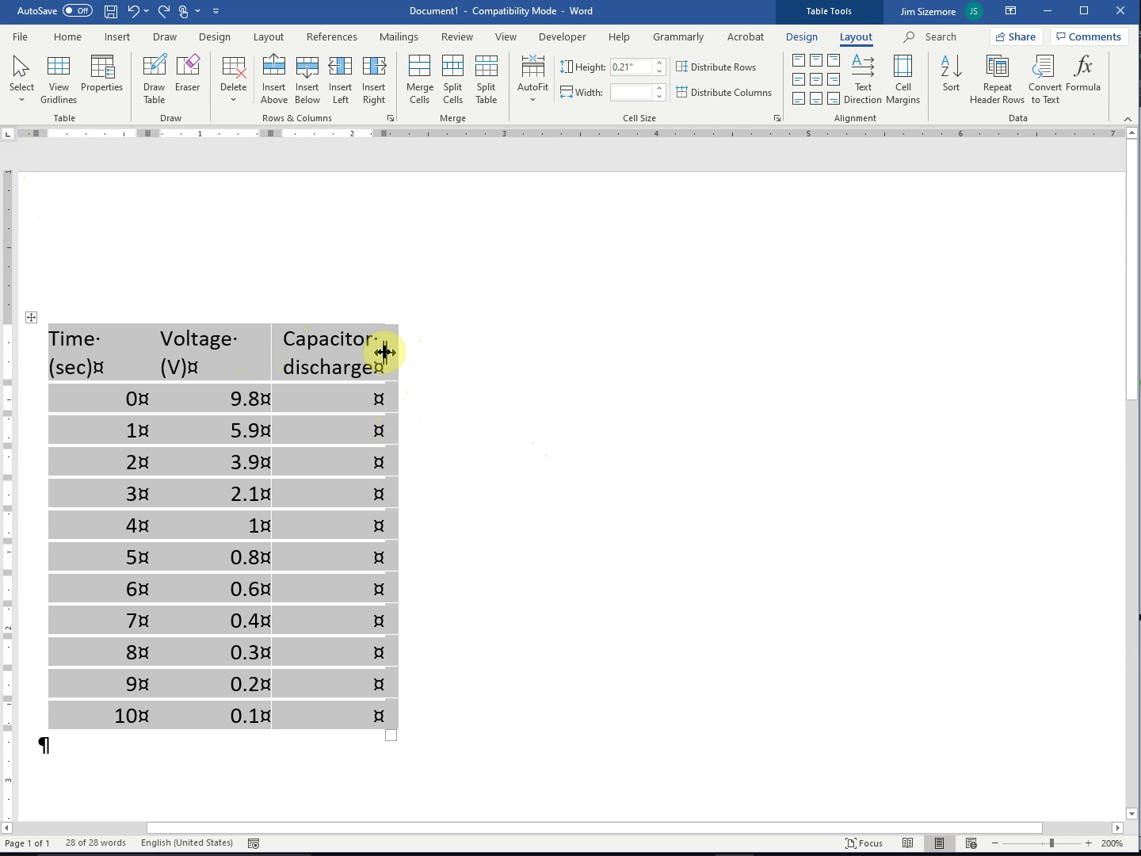
pyautogui.moveTo(390, 352); pyautogui.dragTo(588, 353)
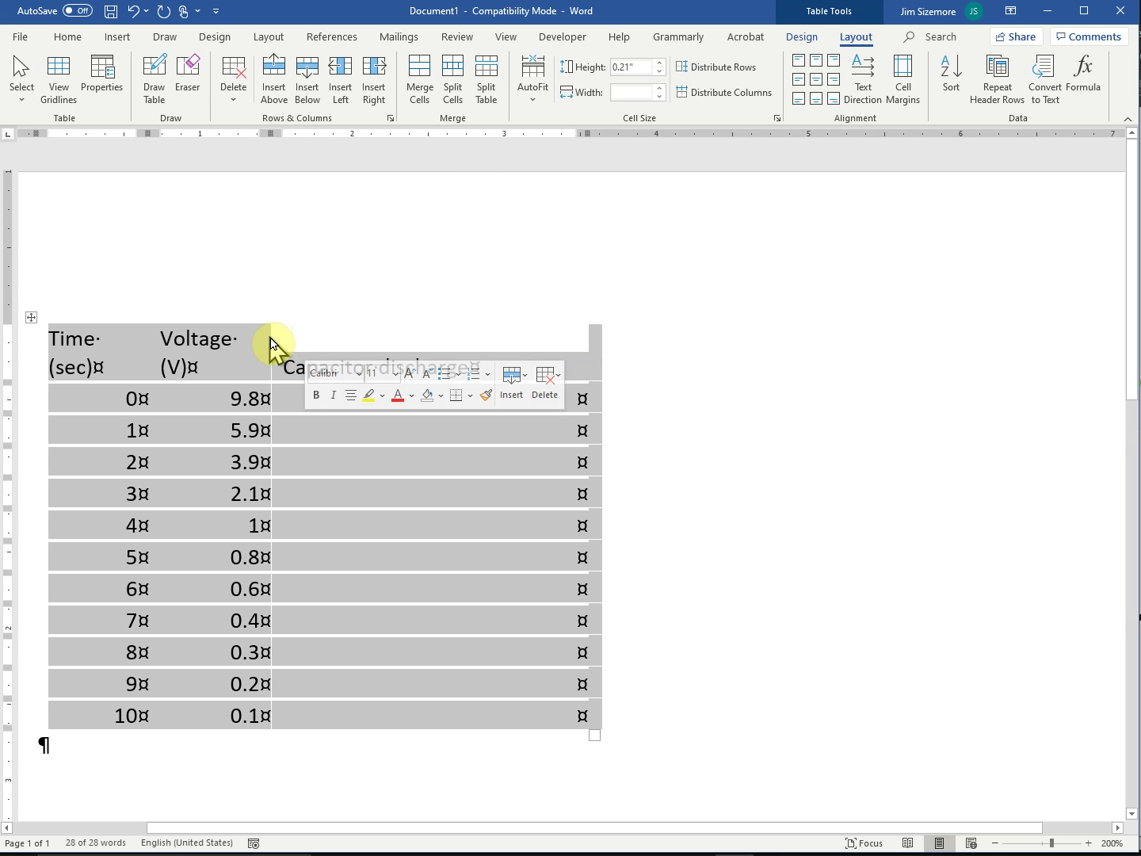
pyautogui.moveTo(273, 336); pyautogui.dragTo(343, 343)
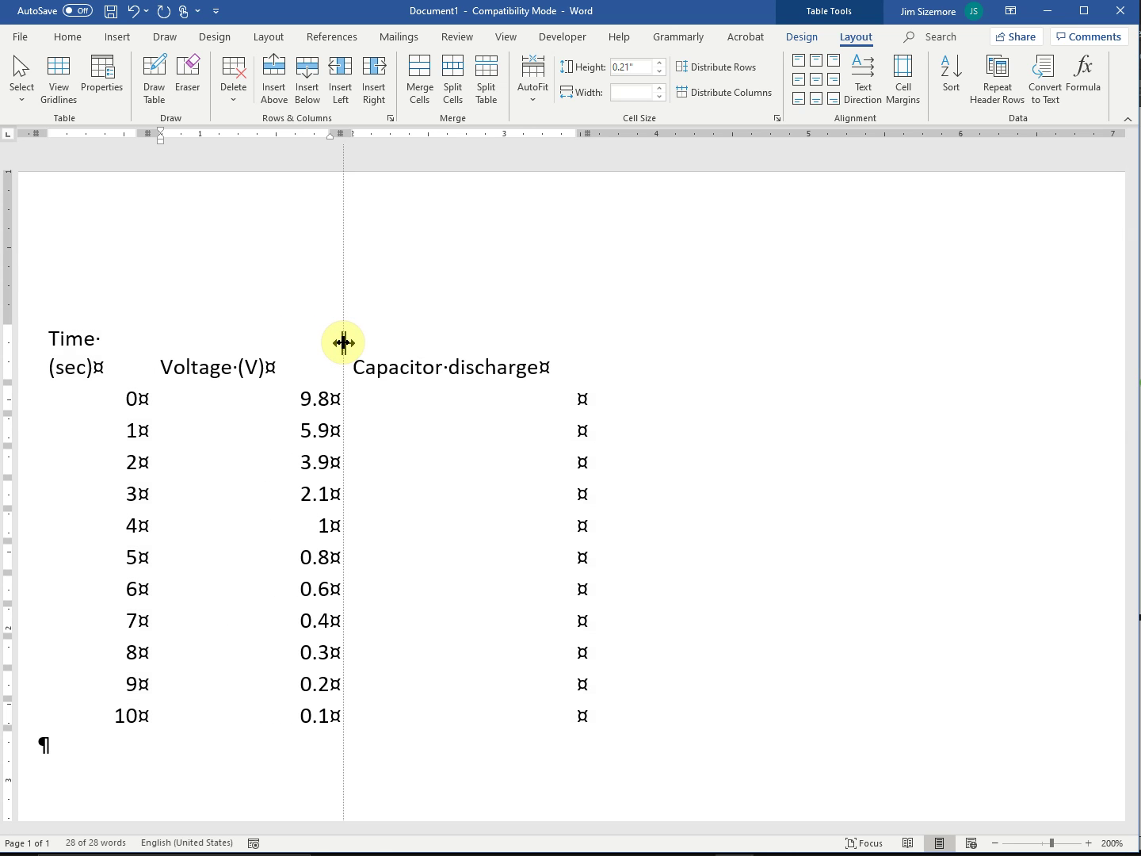
pyautogui.moveTo(344, 342); pyautogui.dragTo(351, 342)
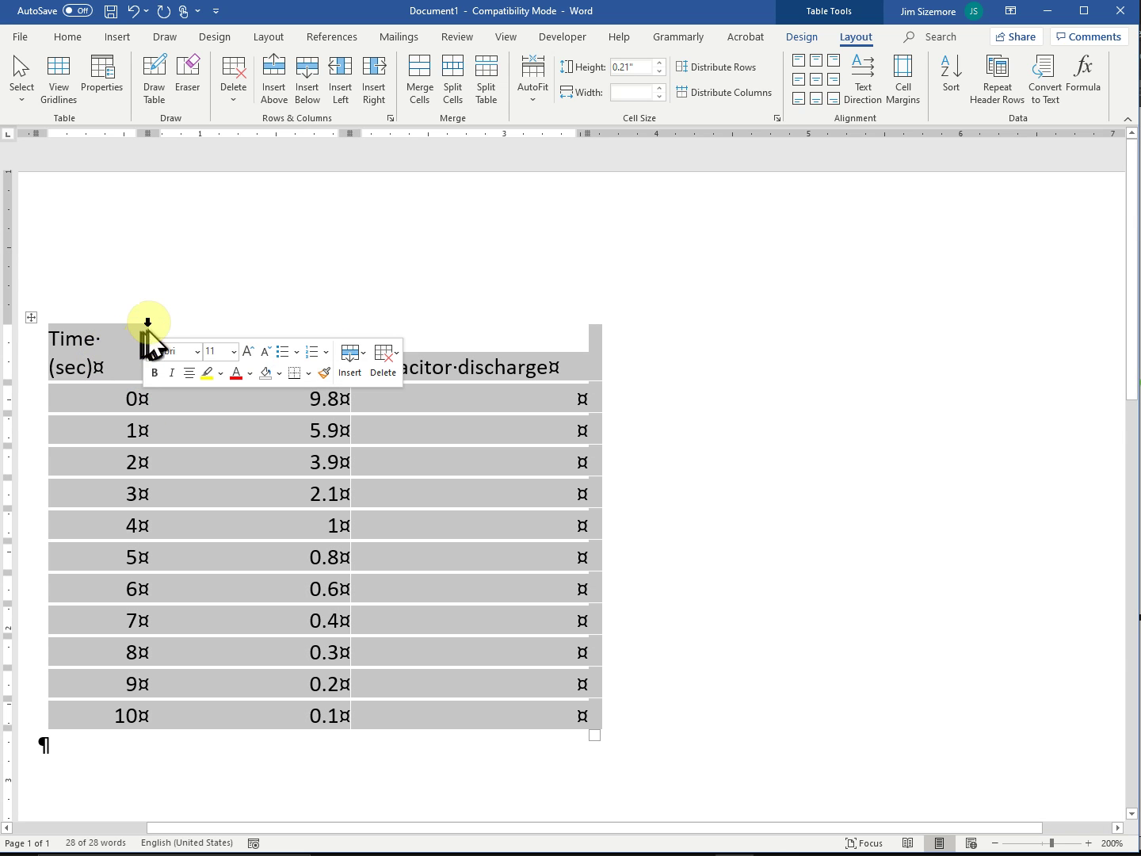
pyautogui.moveTo(146, 324)
pyautogui.mouseDown()
pyautogui.moveTo(204, 331)
pyautogui.moveTo(189, 329)
pyautogui.mouseUp()
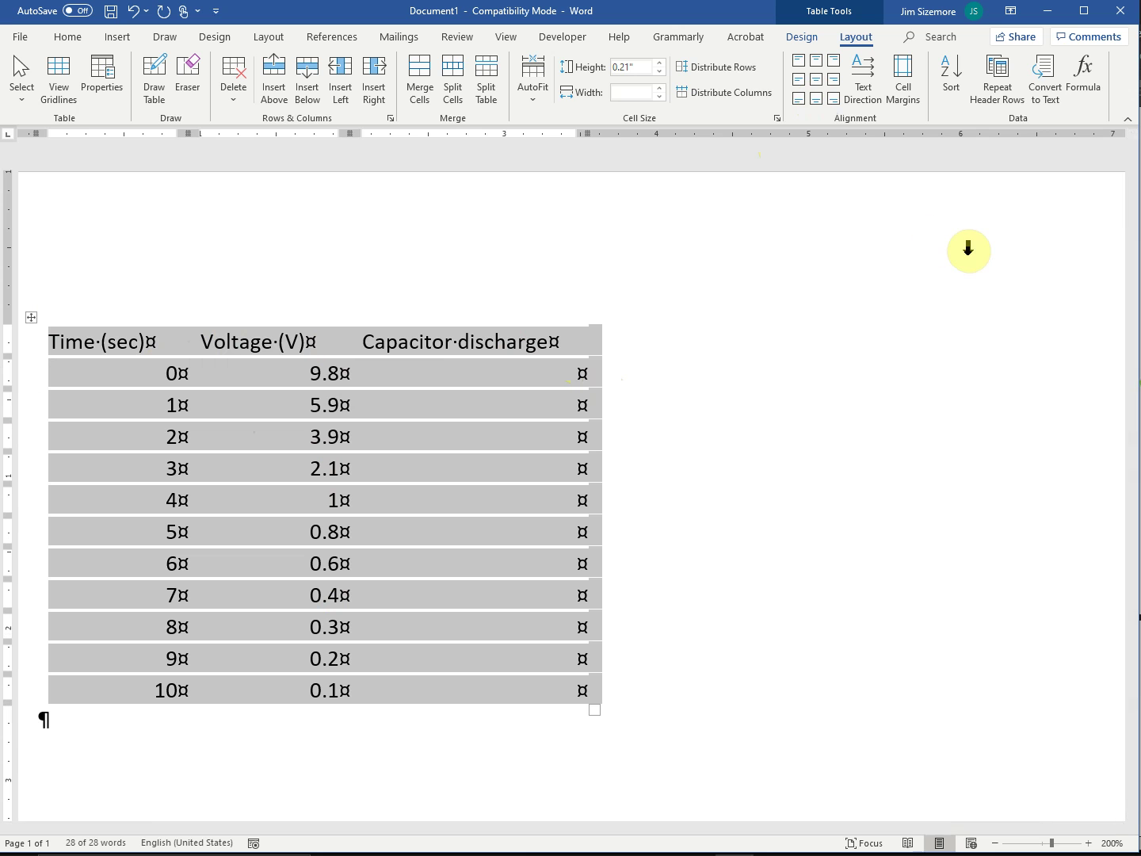
# Try the center and center-left alignments on all table cells, ending with centered contents
pyautogui.click(817, 89)
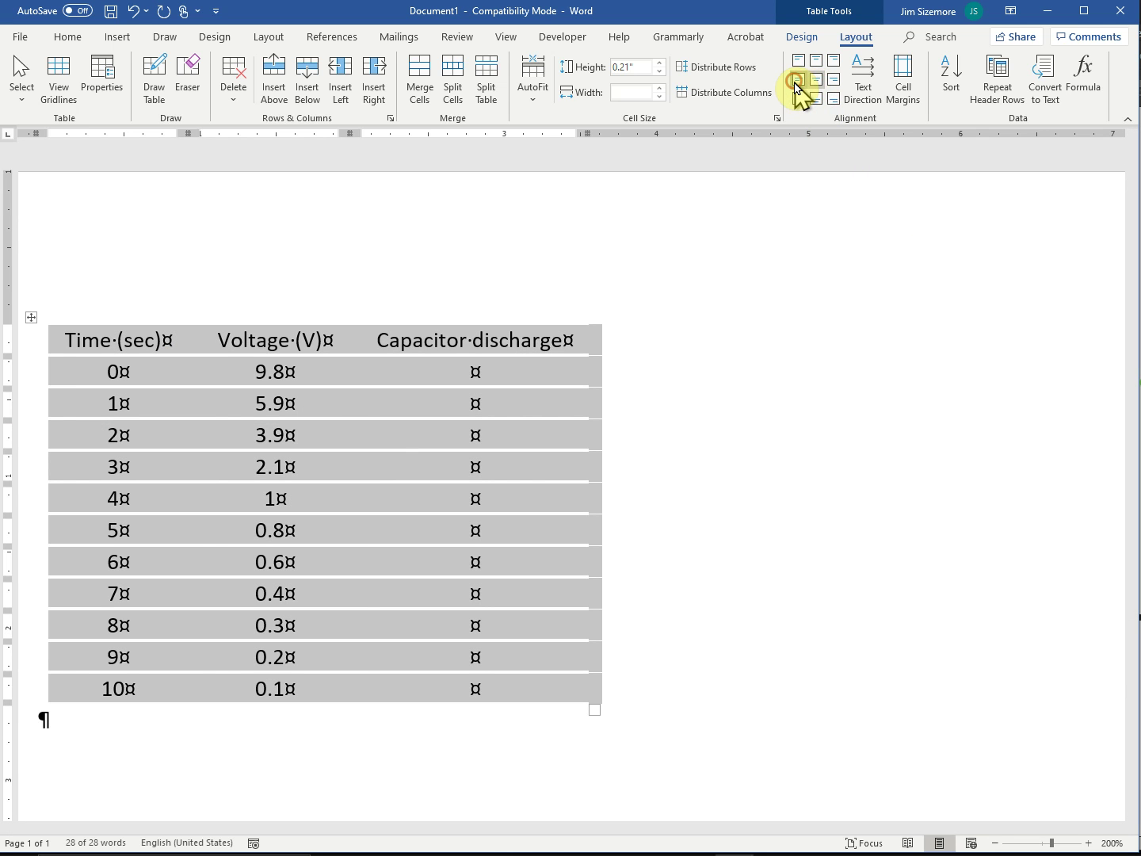
pyautogui.click(797, 82)
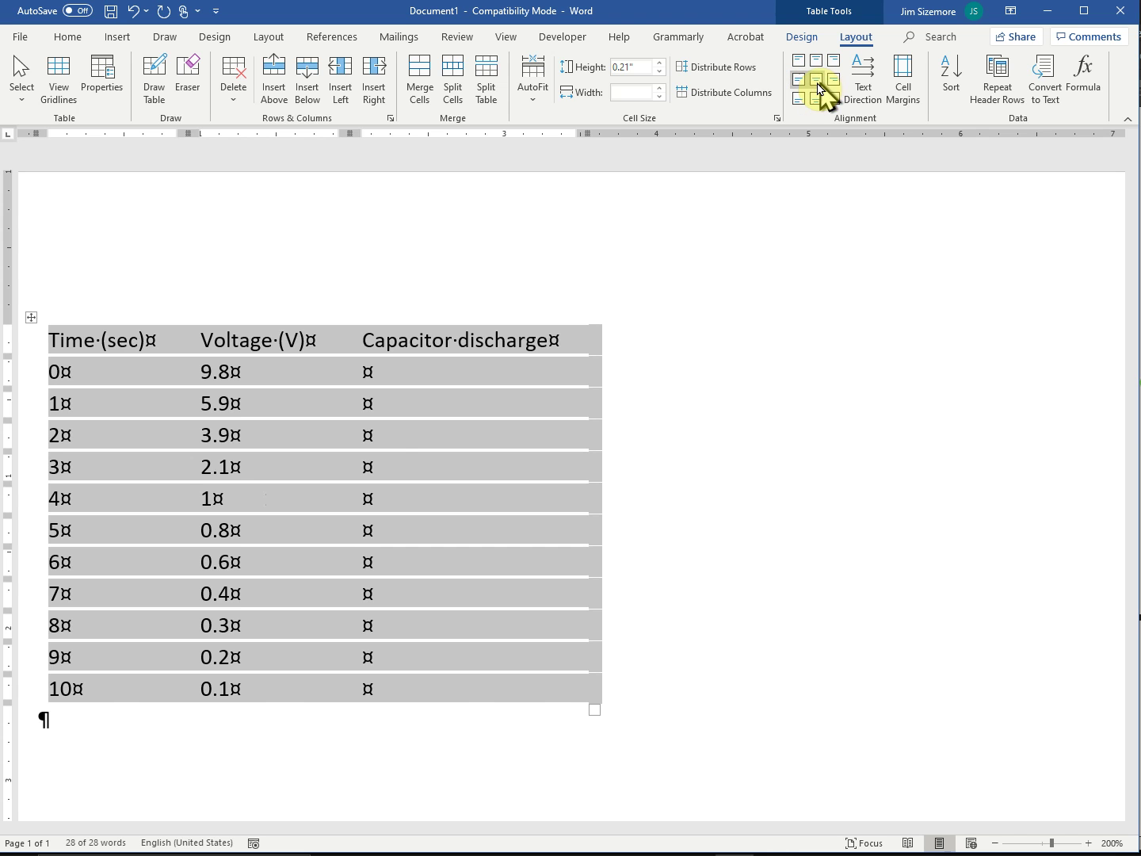
pyautogui.click(817, 80)
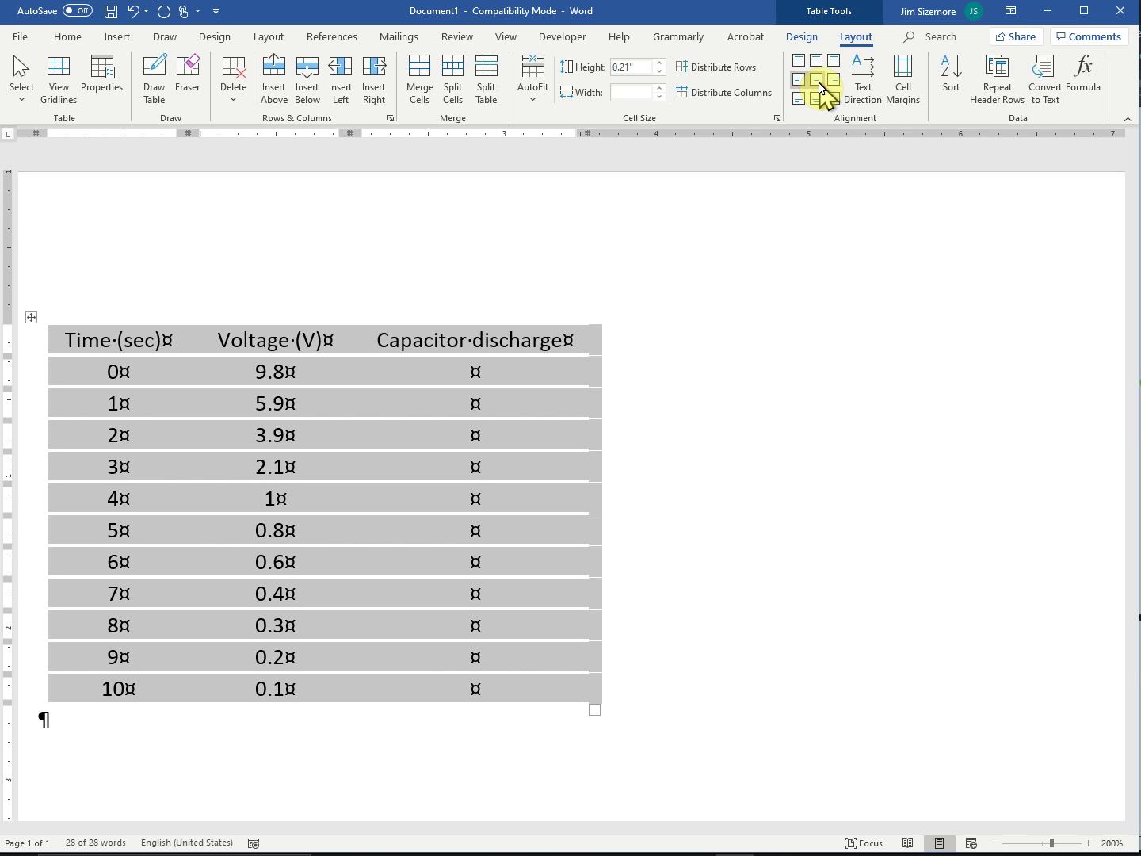
# Undo the alignment, the column widths and the table paste to return to an empty document
pyautogui.hotkey('ctrl', 'z')
pyautogui.hotkey('ctrl', 'z')
pyautogui.hotkey('ctrl', 'z')
pyautogui.hotkey('ctrl', 'z')
pyautogui.hotkey('ctrl', 'z')
pyautogui.hotkey('ctrl', 'z')
pyautogui.hotkey('ctrl', 'z')
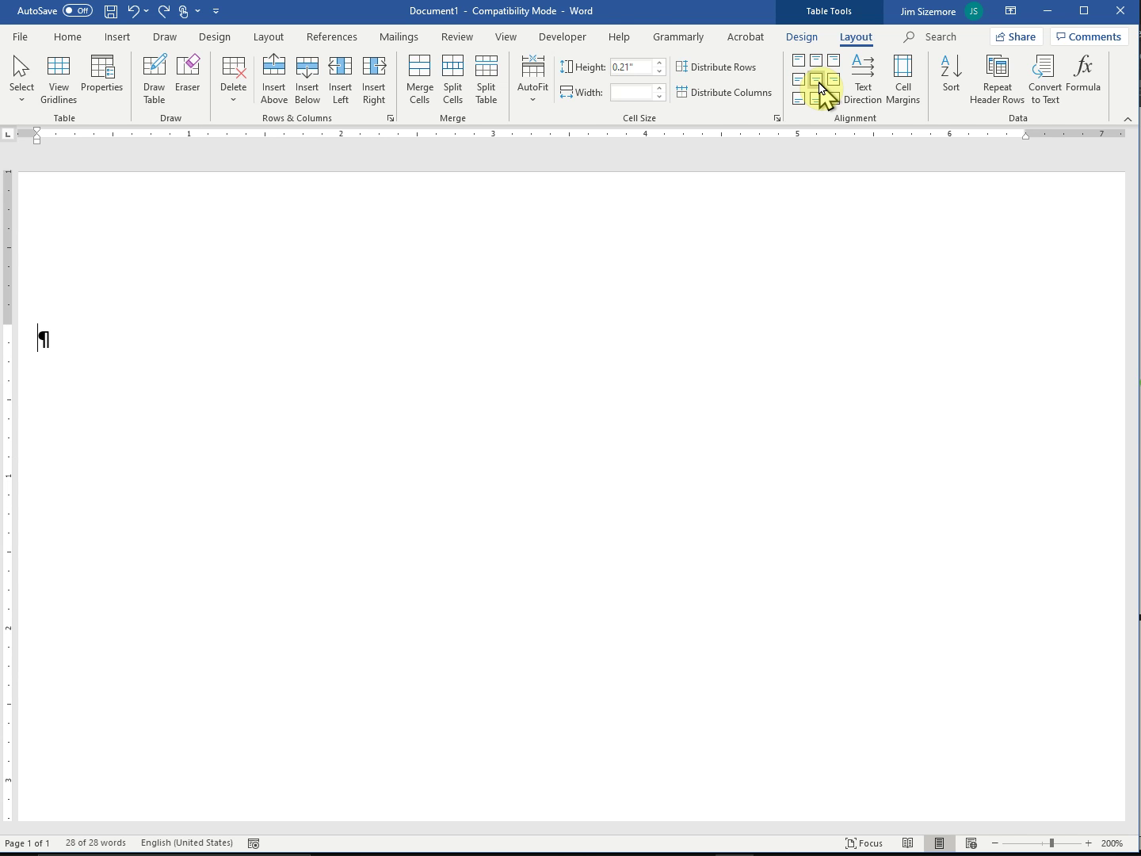
pyautogui.hotkey('ctrl', 'z')
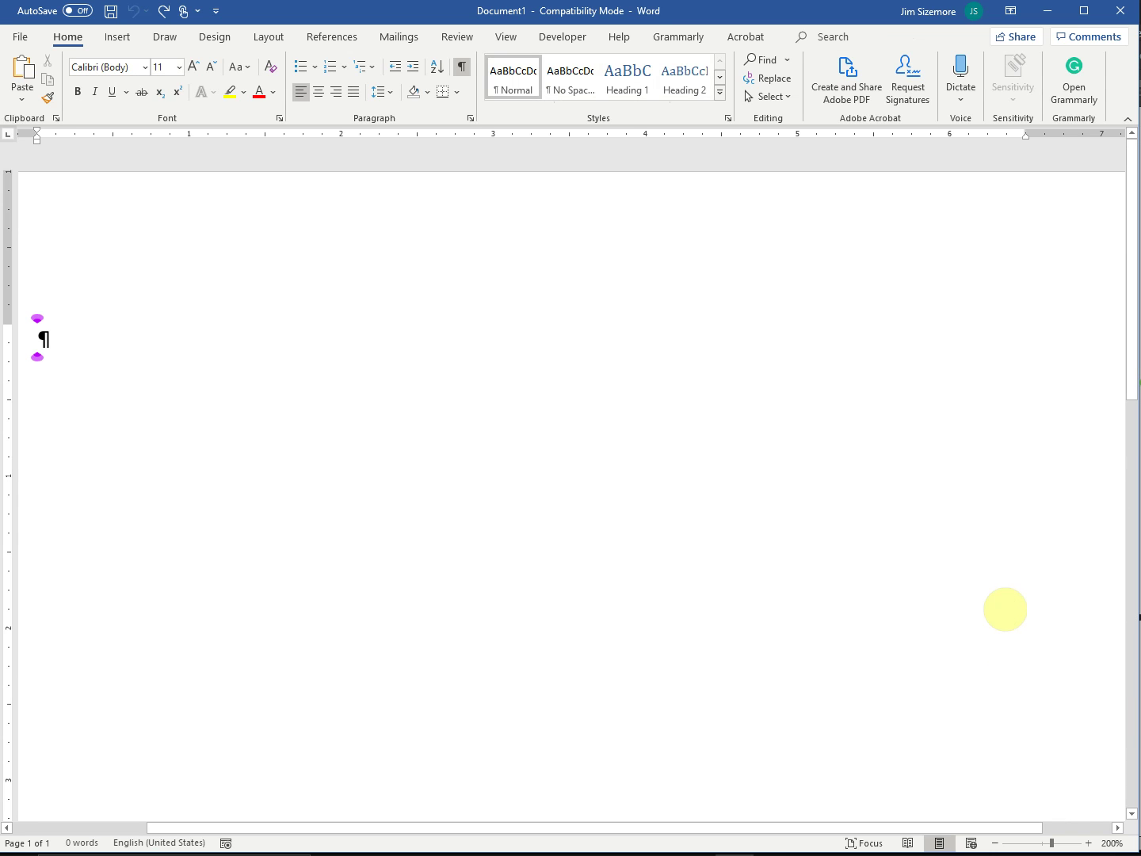
# Switch to the Excel workbook, select the data range A1:C12 for copying, and return to the Word document
pyautogui.hotkey('alt', 'Tab')
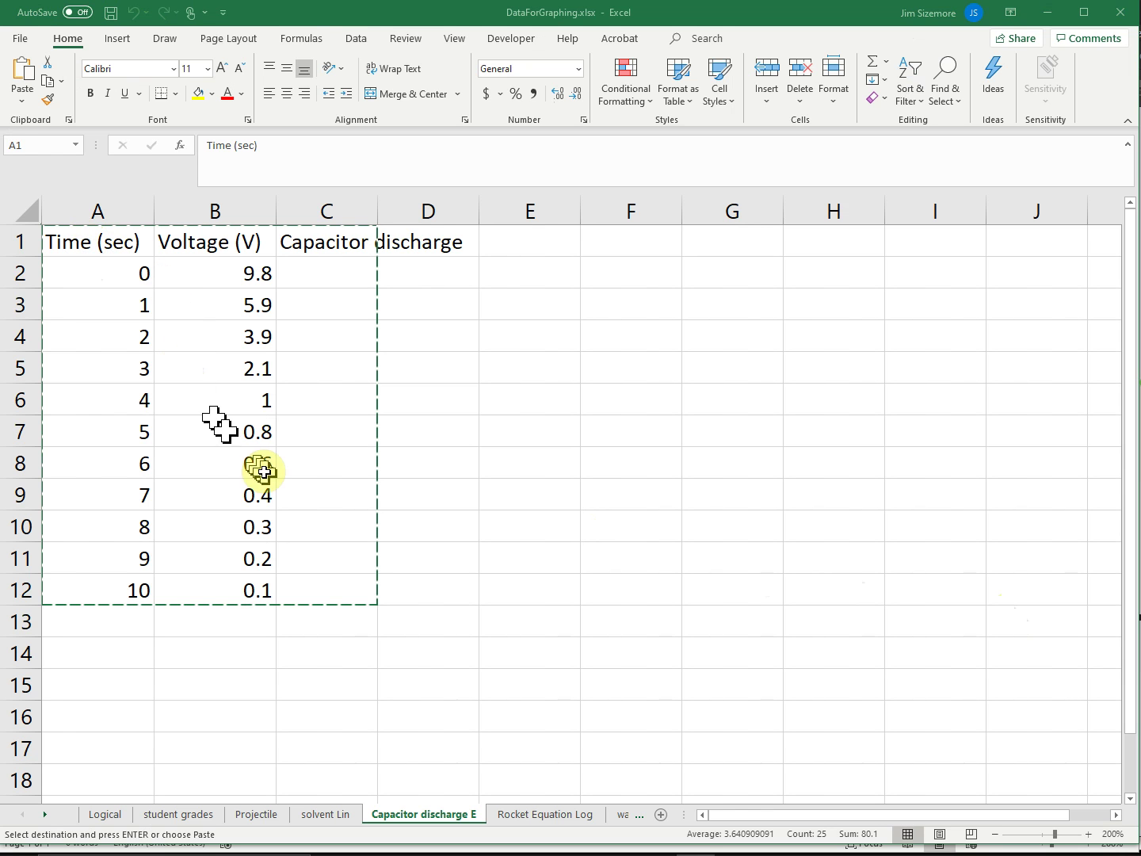
pyautogui.hotkey('ctrl', 'a')
pyautogui.hotkey('alt', 'Tab')
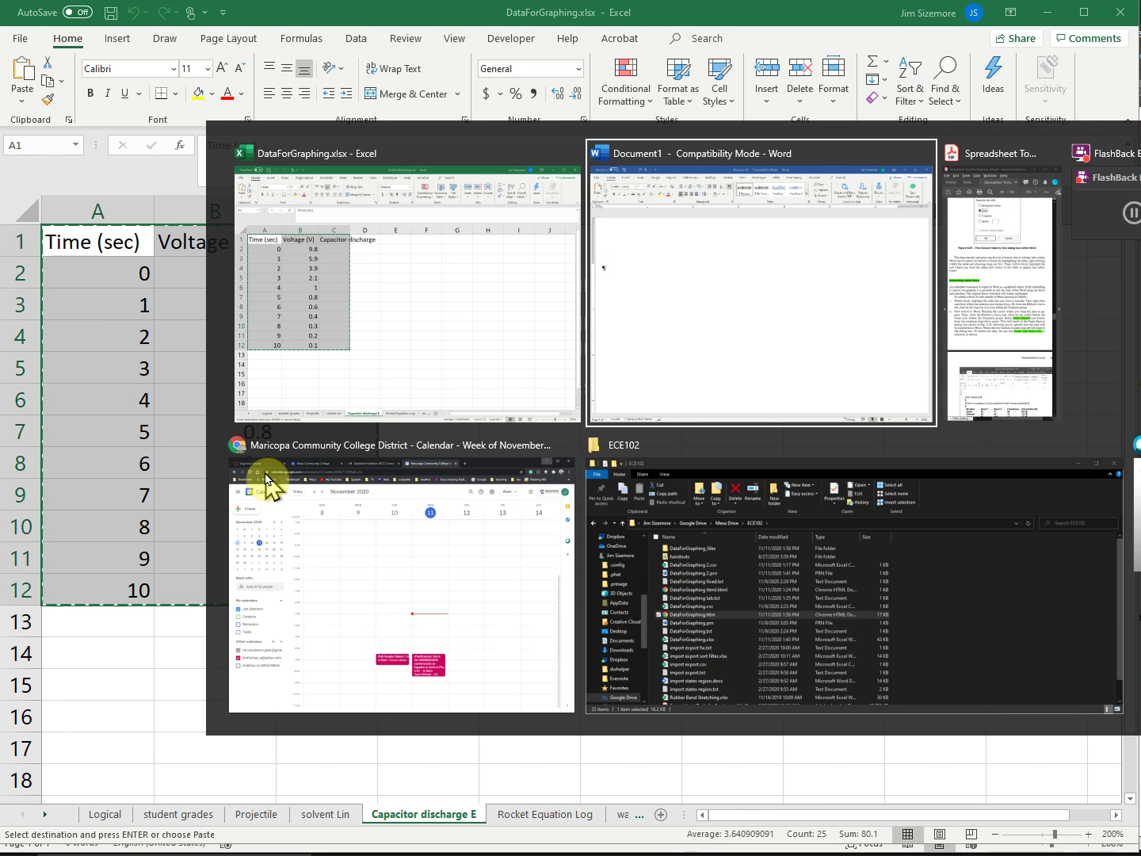
pyautogui.press('Escape')
pyautogui.hotkey('alt', 'Tab')
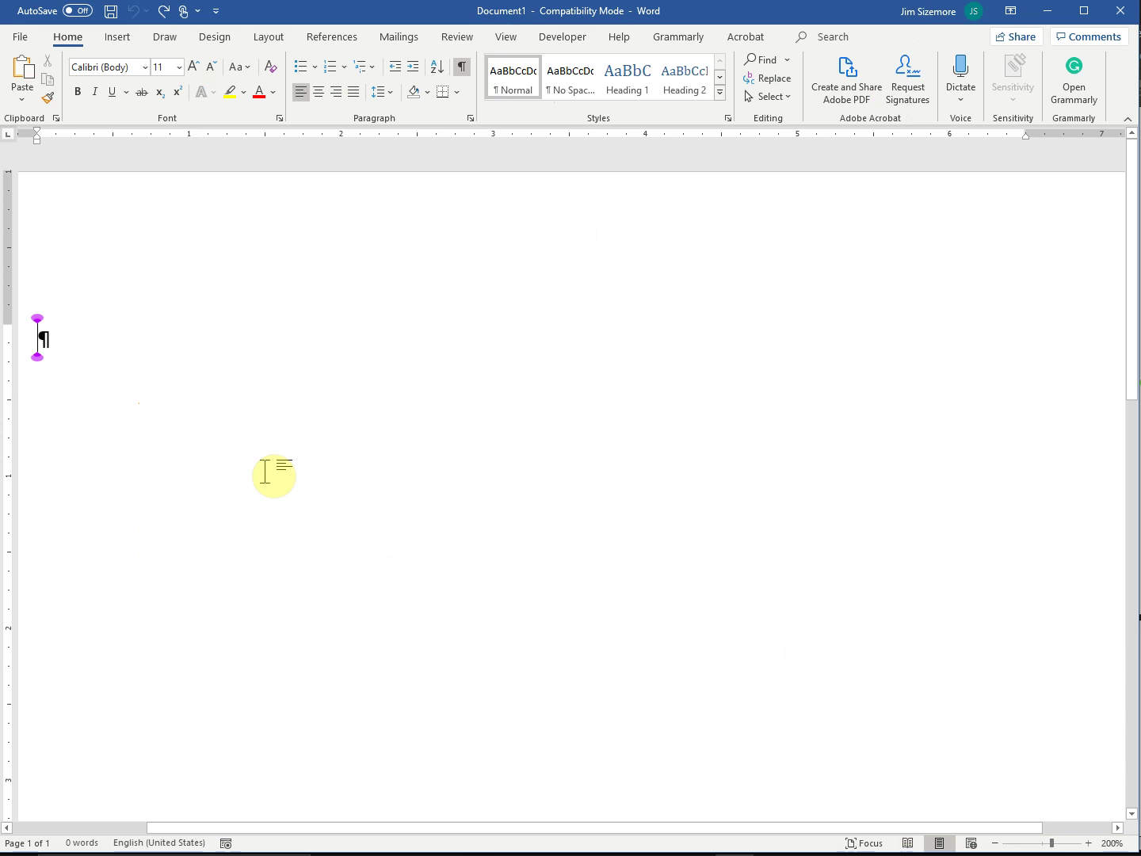
# Use Paste Special to insert the copied cells as a Microsoft Excel Worksheet Object
pyautogui.click(21, 100)
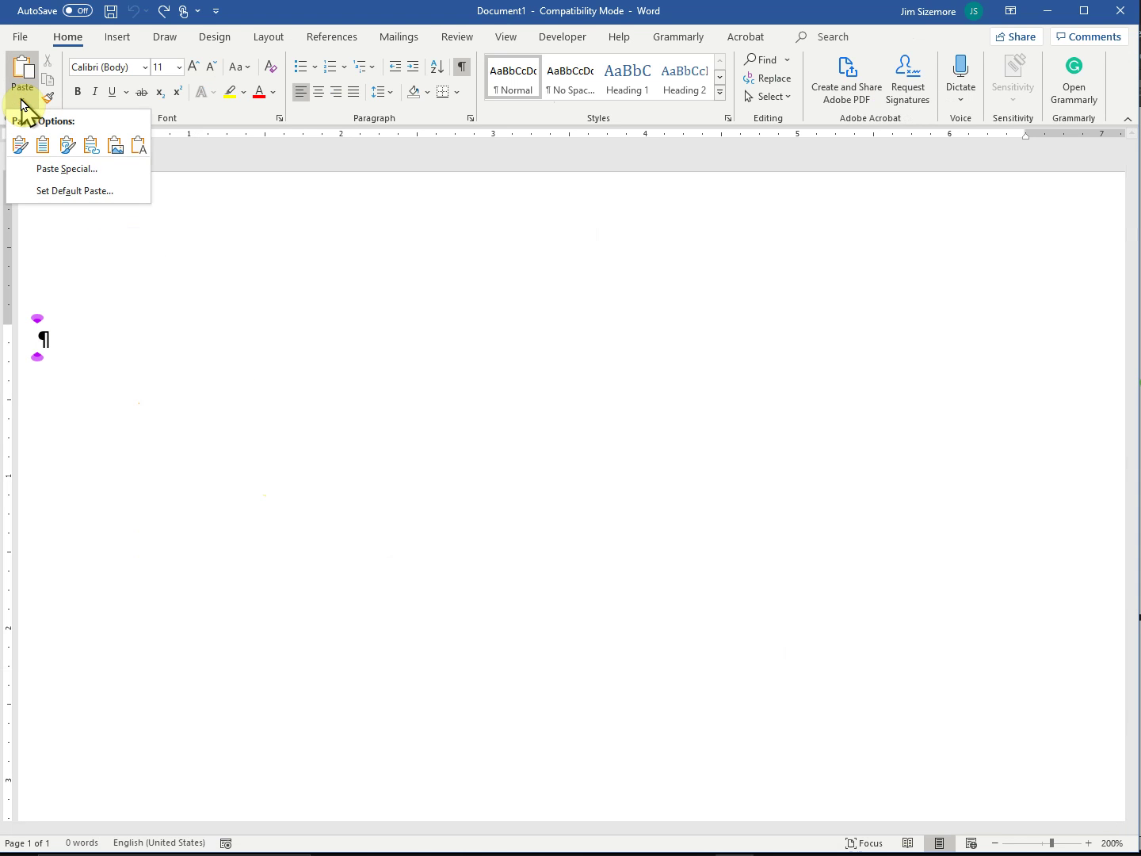
pyautogui.click(69, 168)
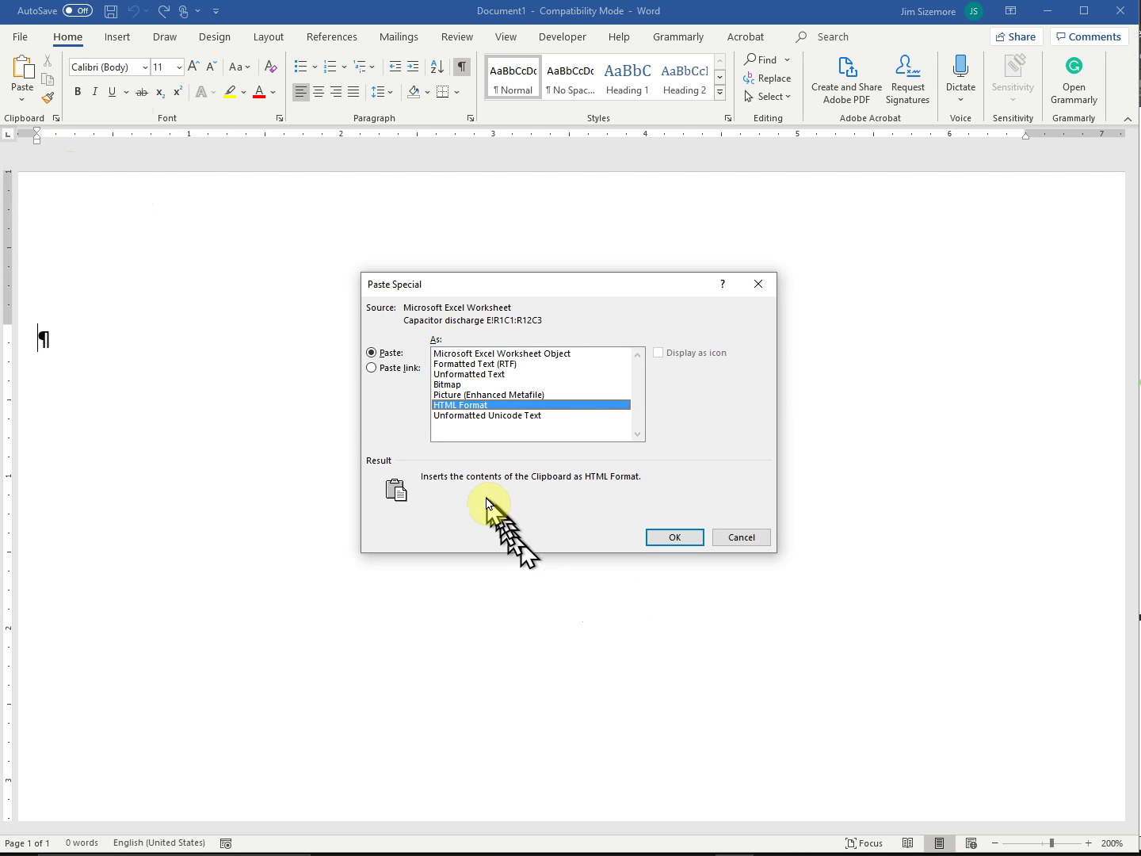
pyautogui.click(468, 355)
pyautogui.click(681, 540)
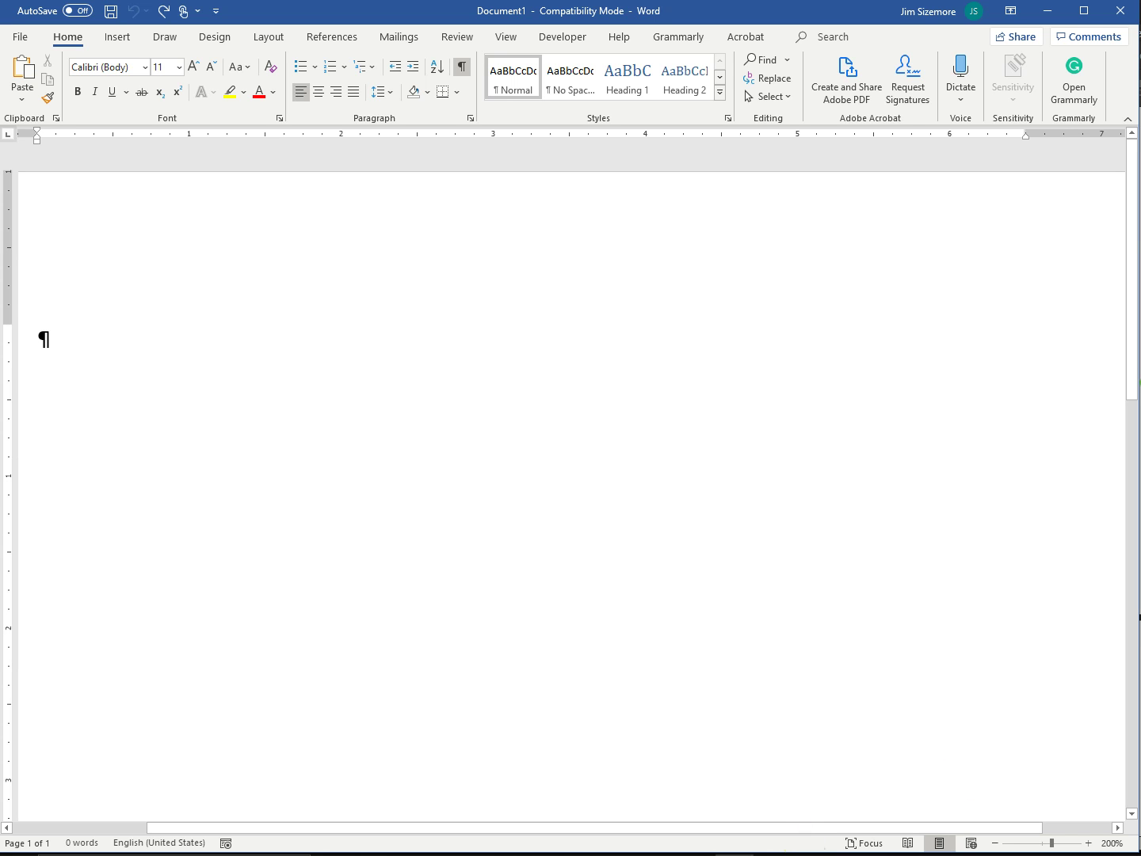
# Open the embedded worksheet object for editing in place and widen its frame to show columns A to F
pyautogui.write('Time (sec)\tVoltage (V)\tCapacitor 0\t9.8\t 1\t5.9\t 2\t3.9\t 3\t2.1\t 4\t1\t 5\t0.8\t 6\t0.6\t 7\t0.4\t 8\t0.3\t 9\t0.2\t 10\t0.1')
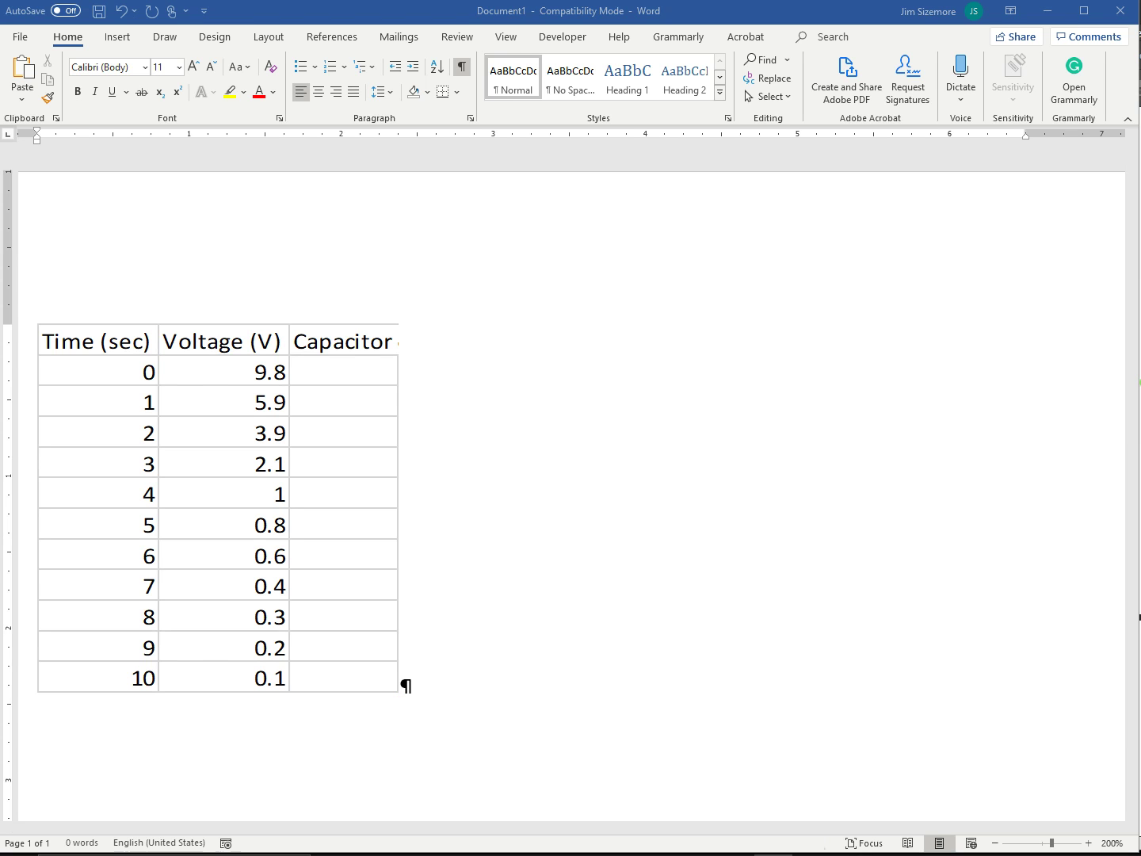
pyautogui.tripleClick(220, 496)
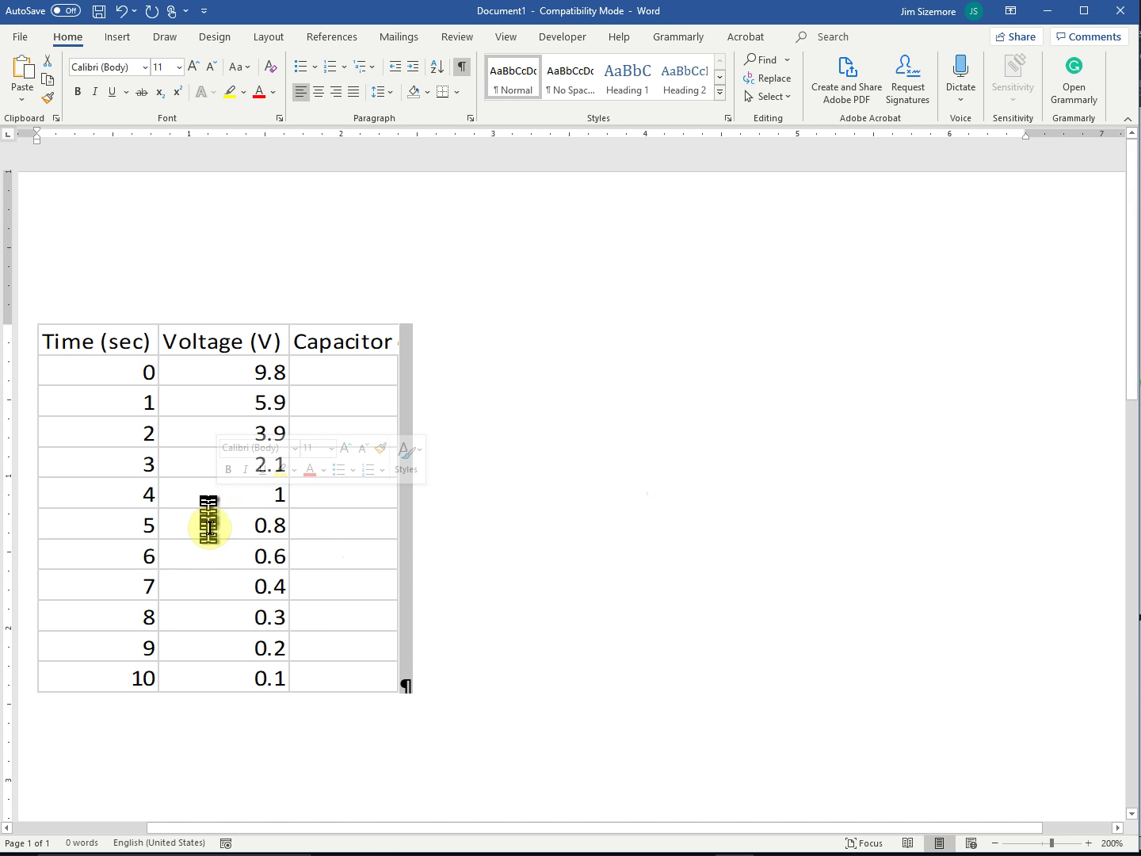
pyautogui.click(210, 527)
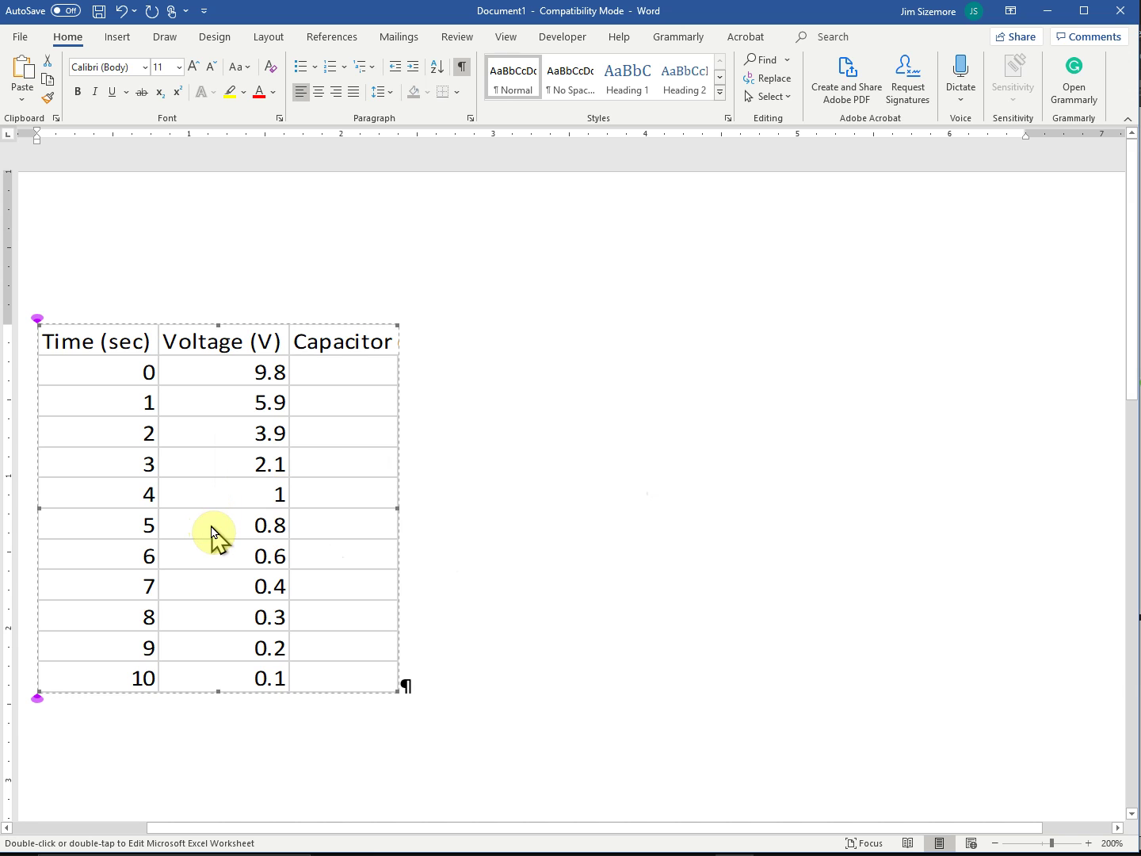
pyautogui.doubleClick(211, 527)
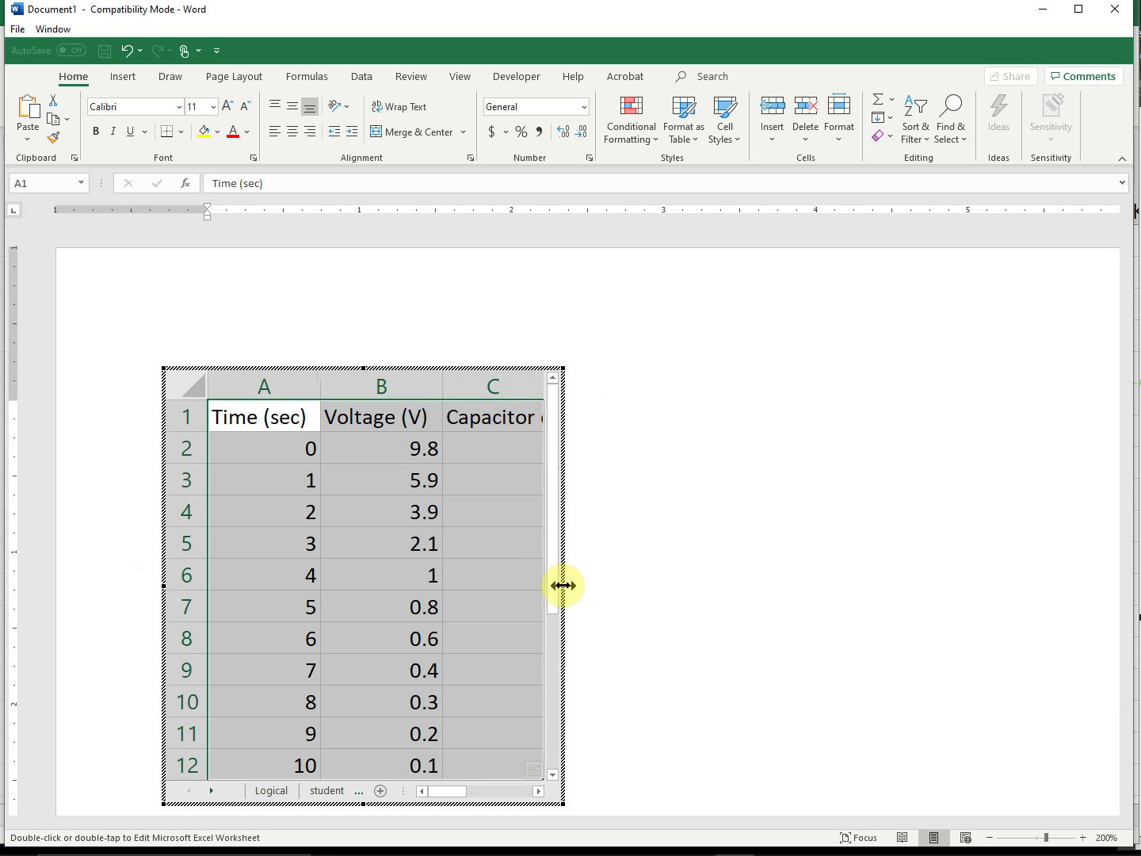
pyautogui.moveTo(562, 586); pyautogui.dragTo(844, 582)
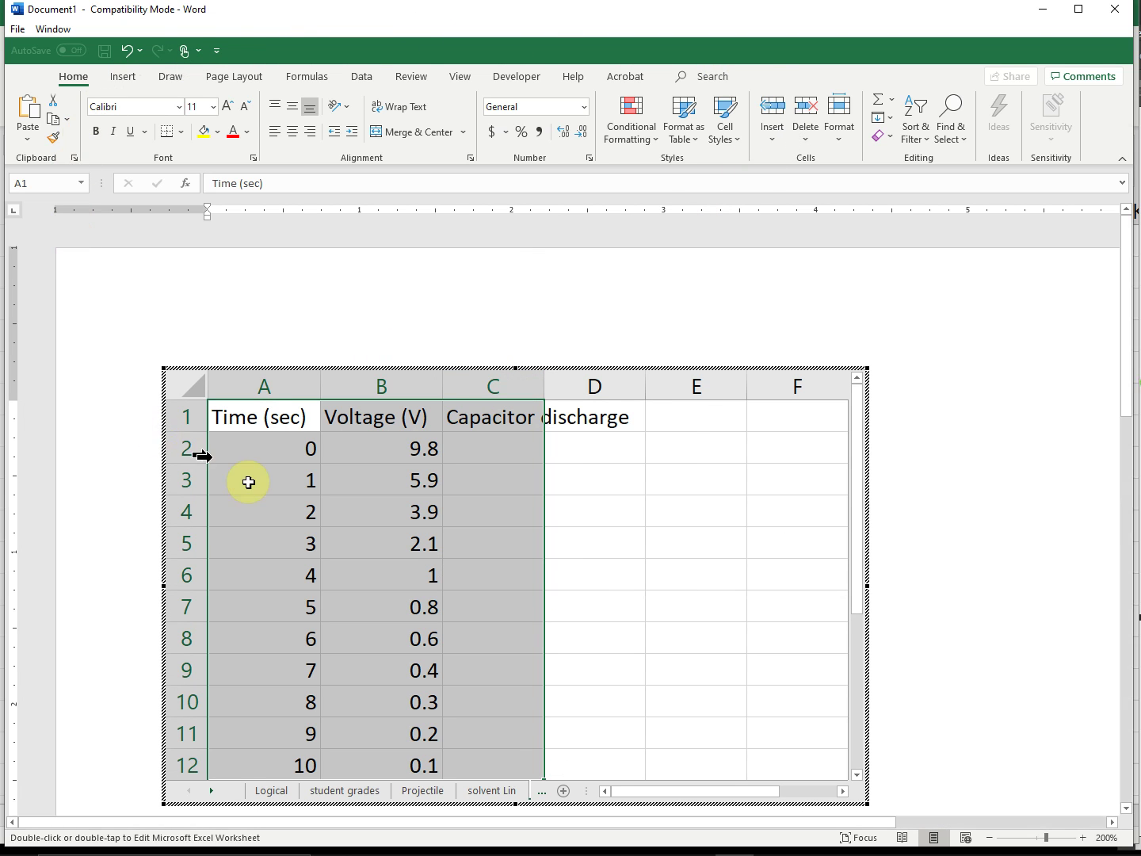
pyautogui.click(384, 515)
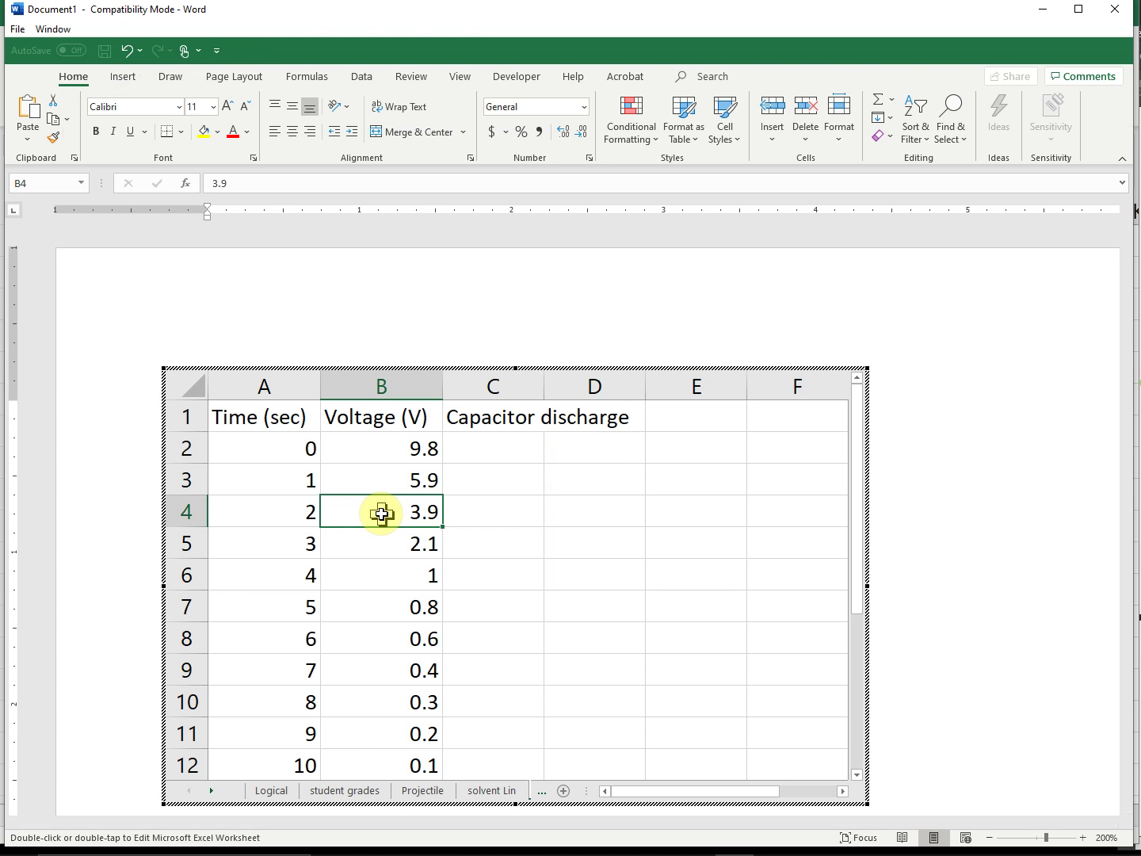
pyautogui.click(258, 416)
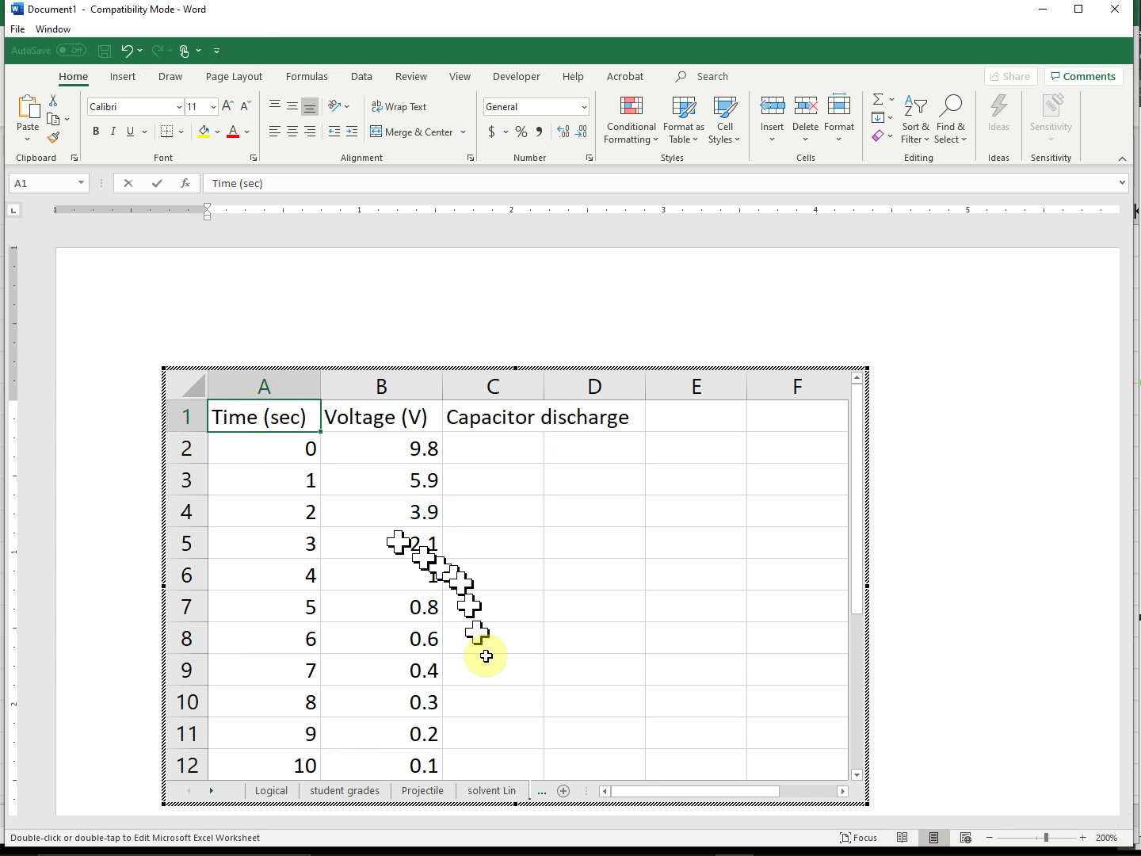
pyautogui.press('F2')
pyautogui.hotkey('ctrl', 'shift', 'Left')
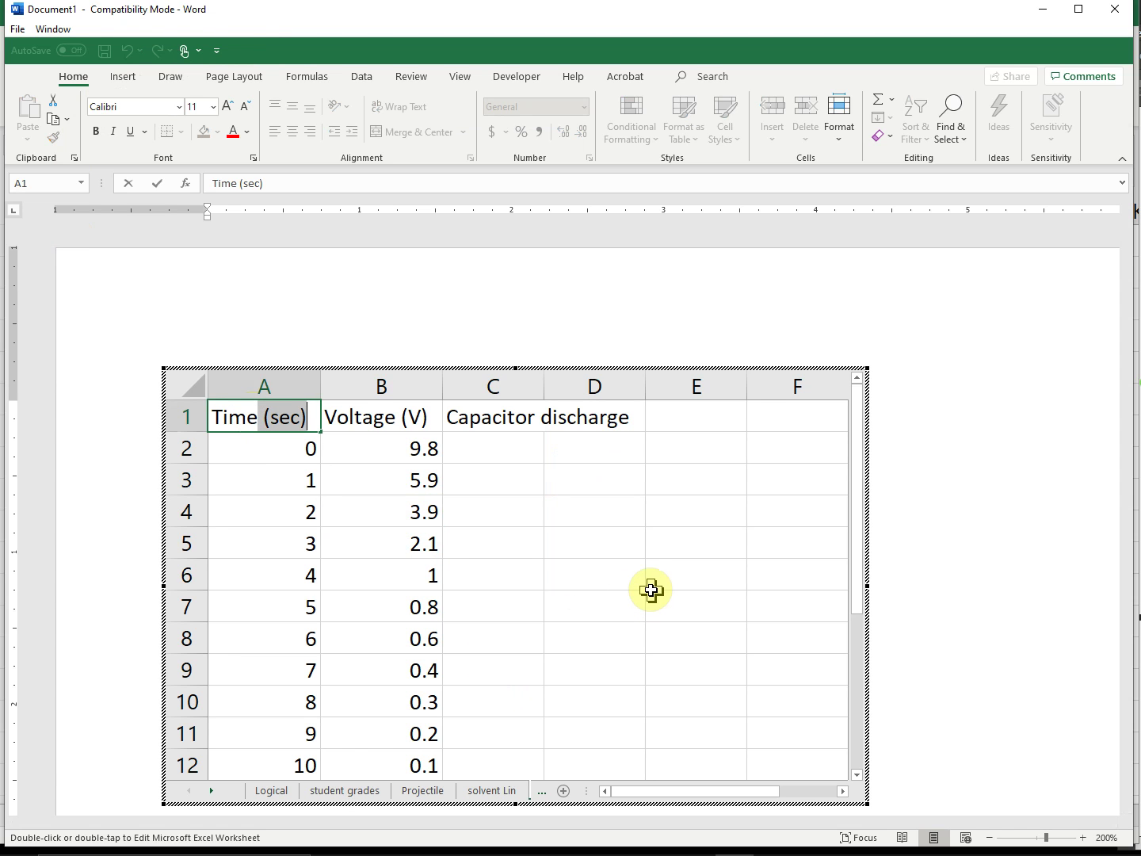
pyautogui.hotkey('ctrl', 'shift', 'Left')
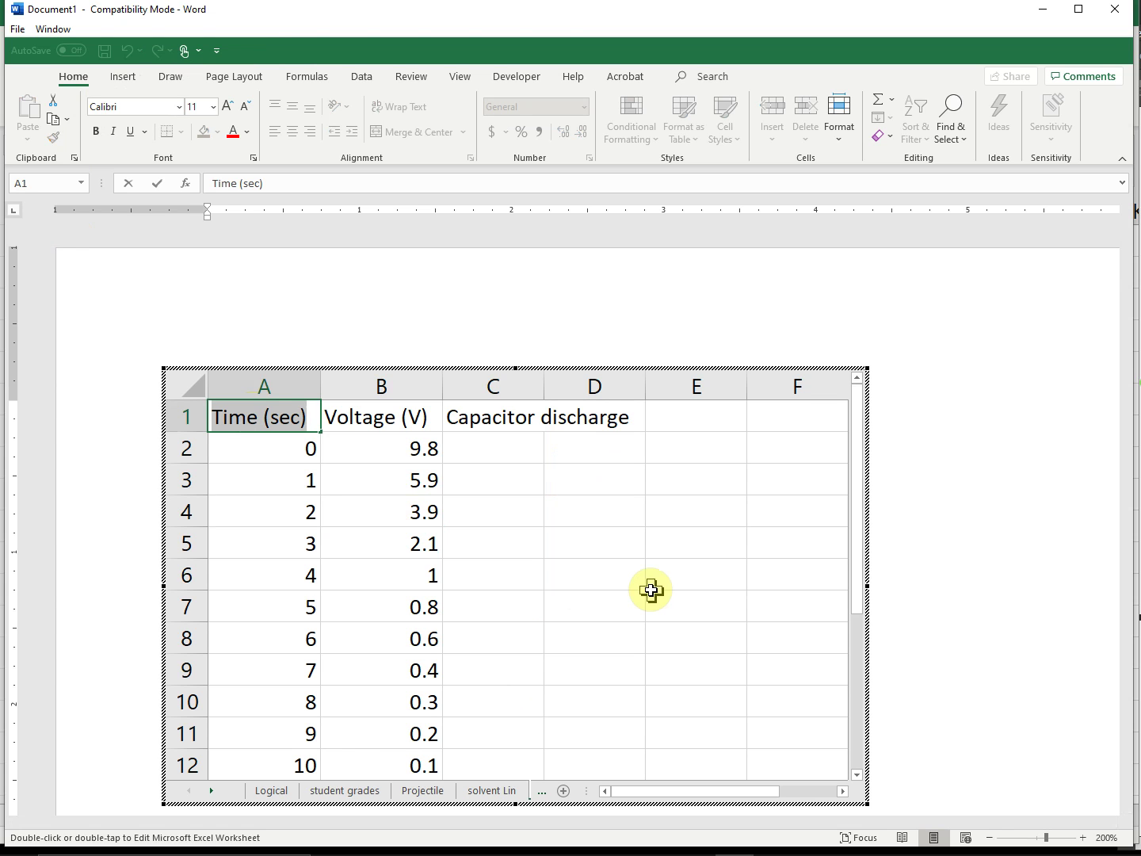
pyautogui.press('Escape')
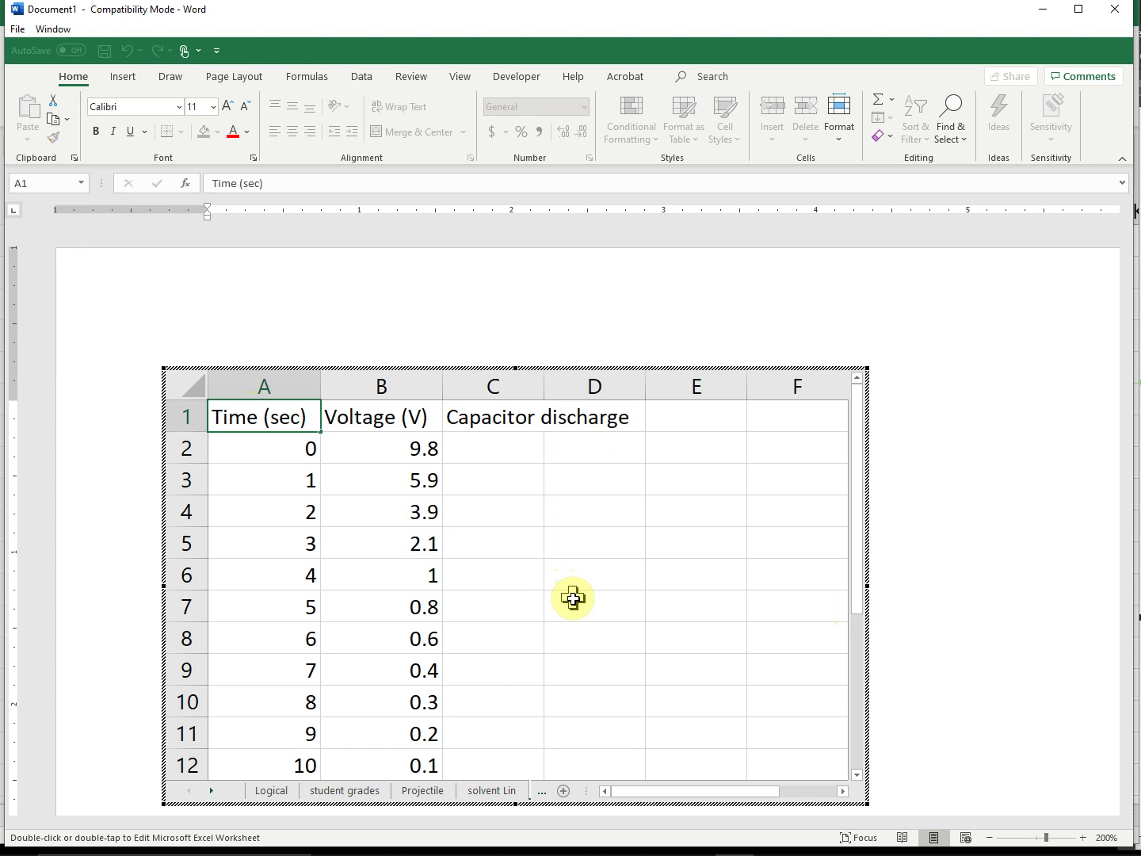
# Middle-align all cells of the embedded worksheet and autofit its column widths
pyautogui.click(573, 597)
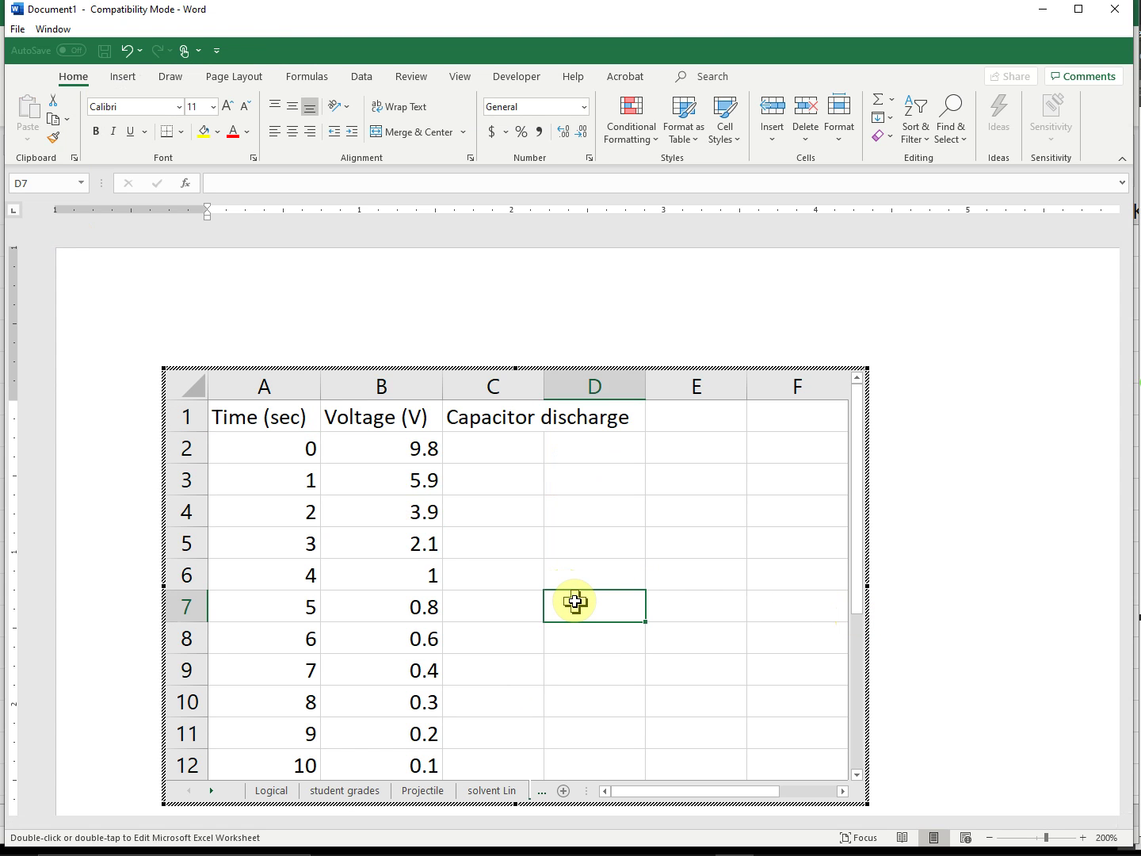
pyautogui.hotkey('ctrl', 'a')
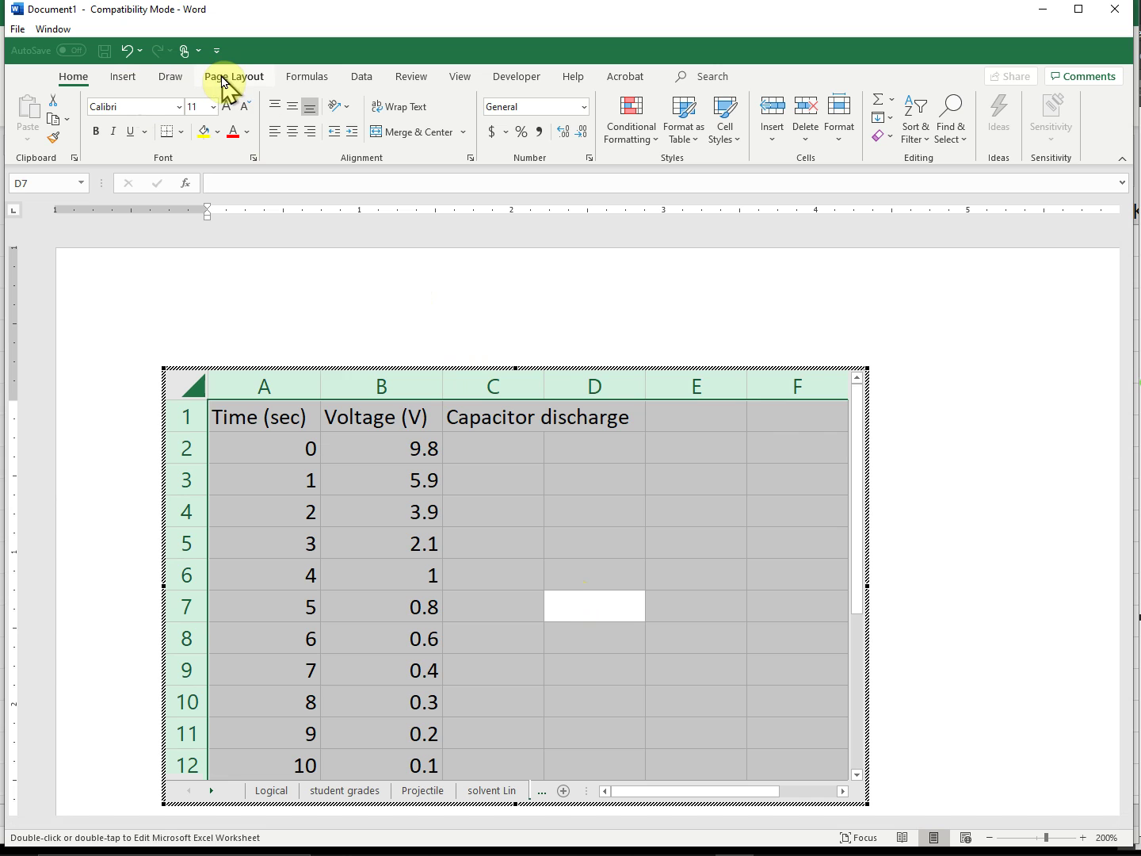
pyautogui.click(293, 110)
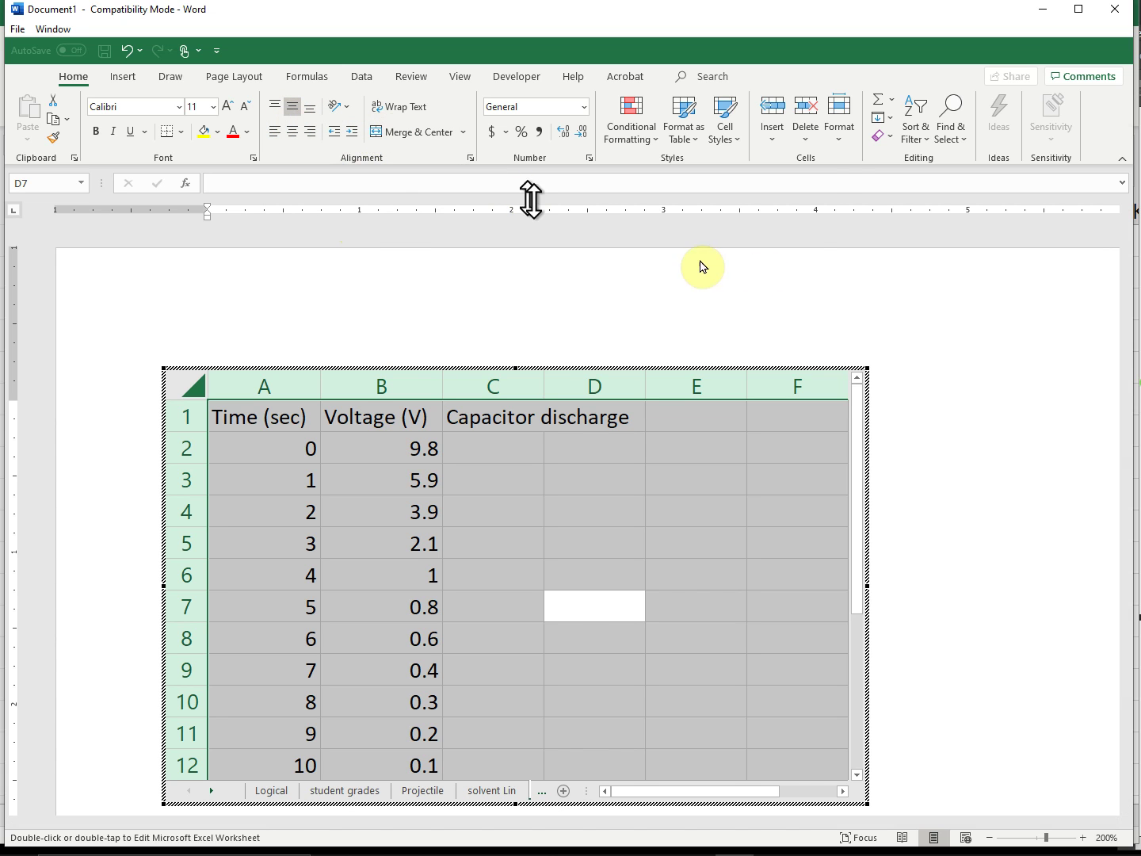
pyautogui.click(844, 149)
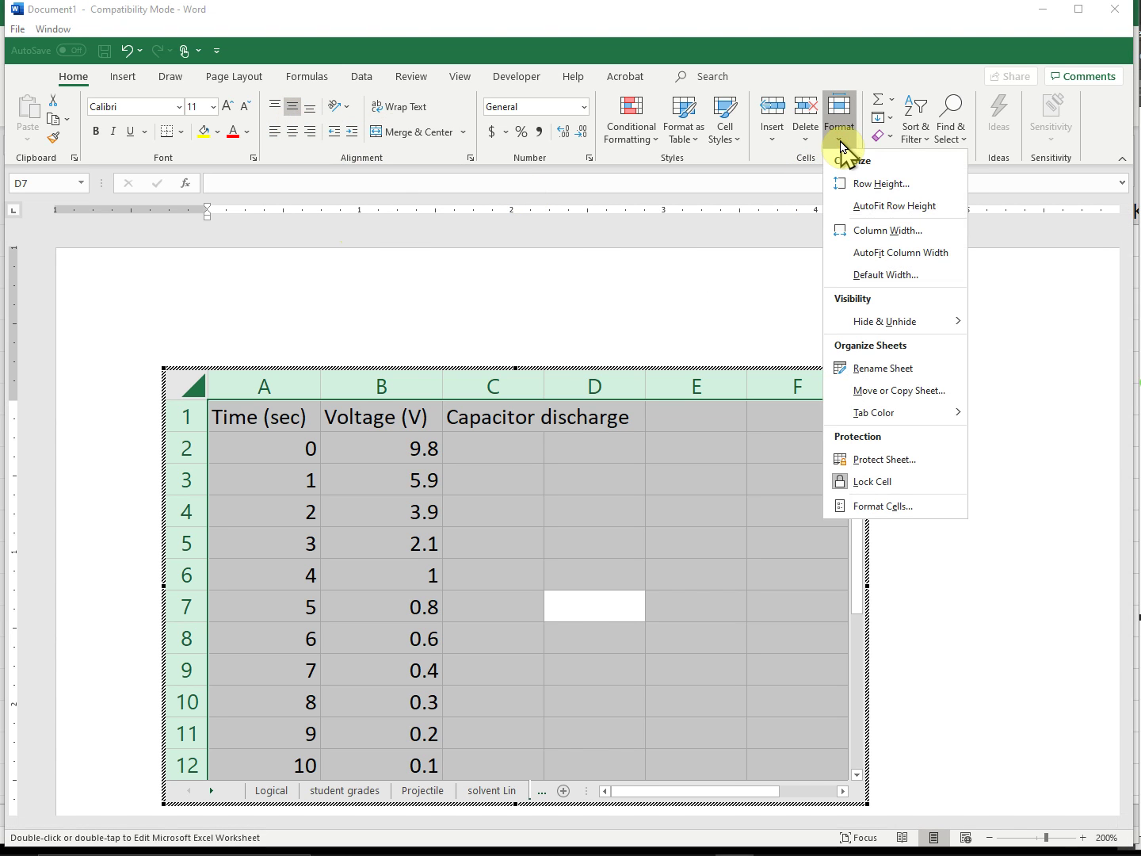
pyautogui.click(879, 252)
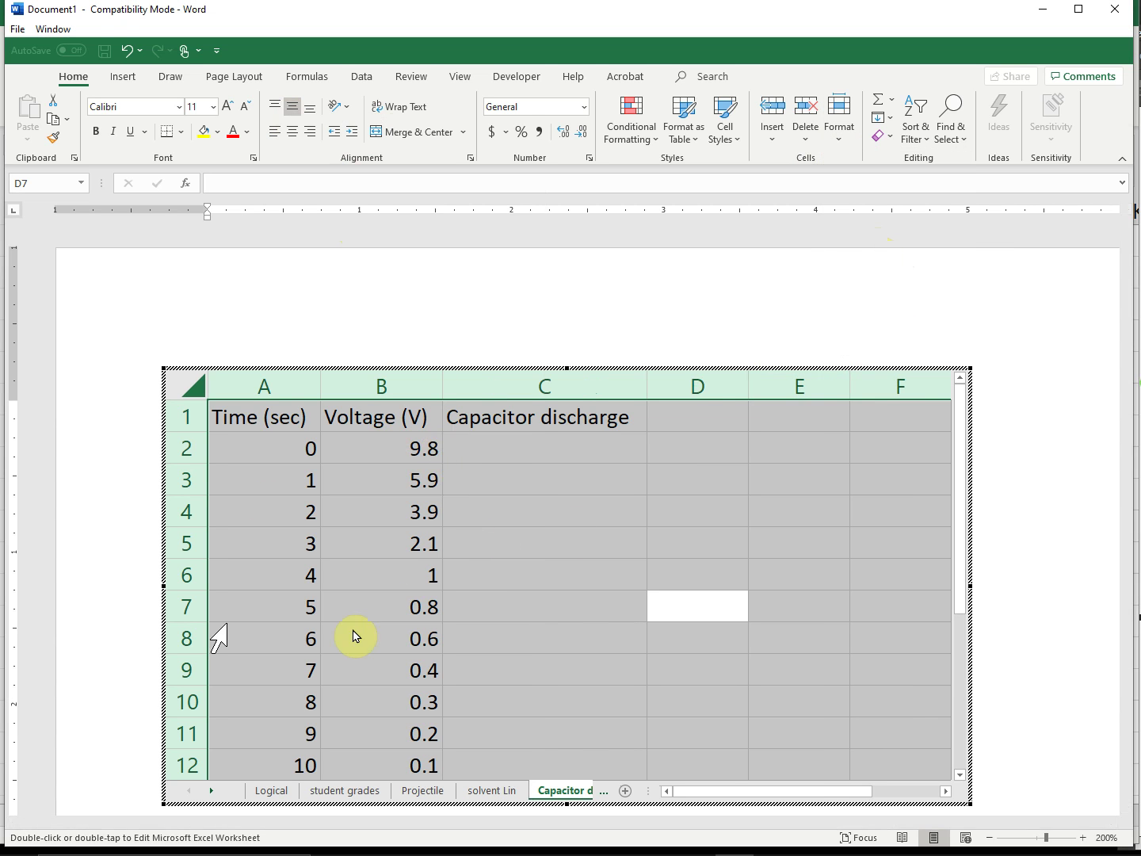
# Center all cell contents of the embedded worksheet horizontally and return to the Word document
pyautogui.click(294, 139)
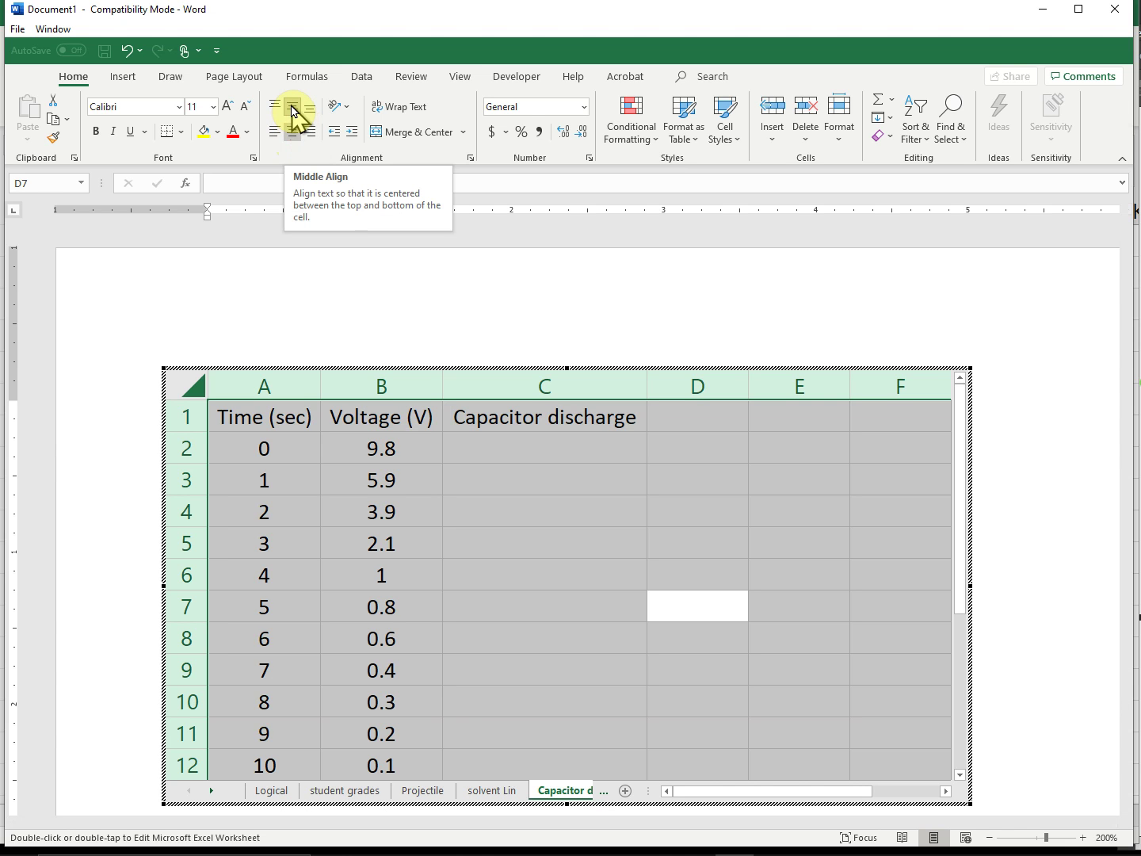
pyautogui.click(292, 112)
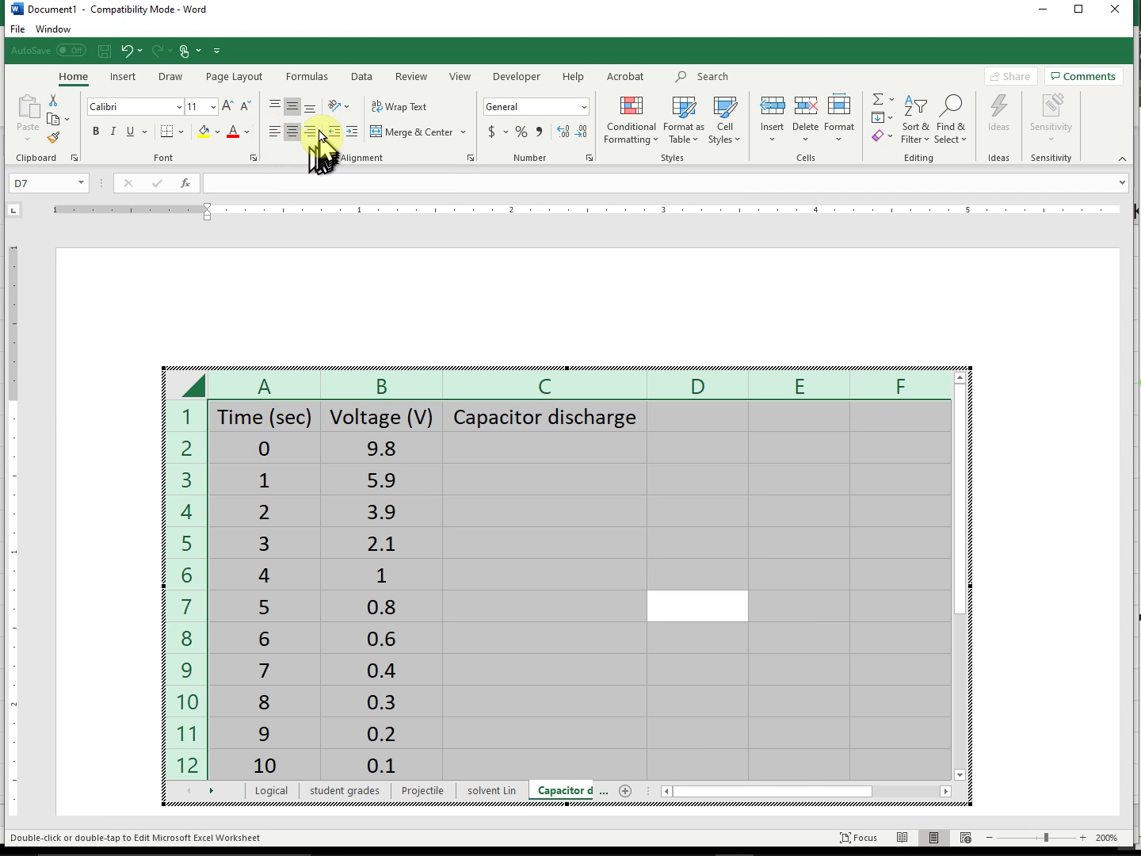
pyautogui.click(293, 134)
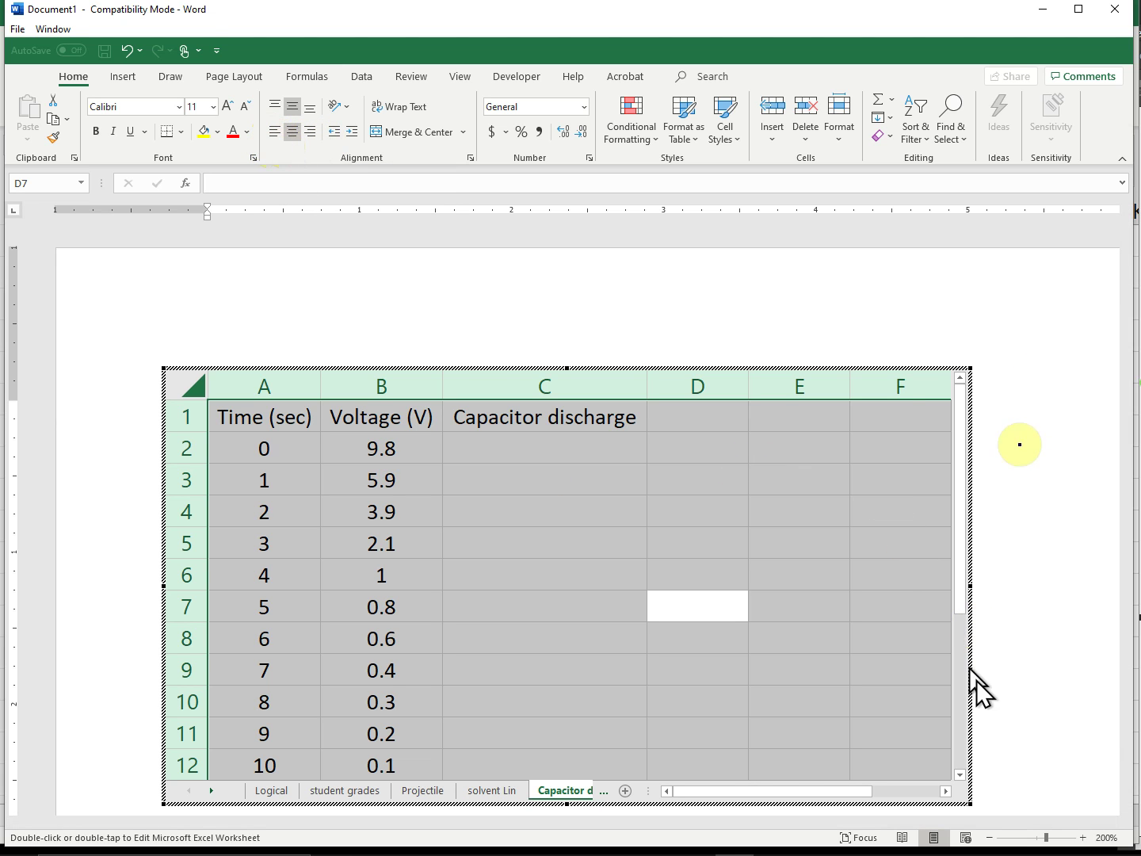
pyautogui.click(980, 313)
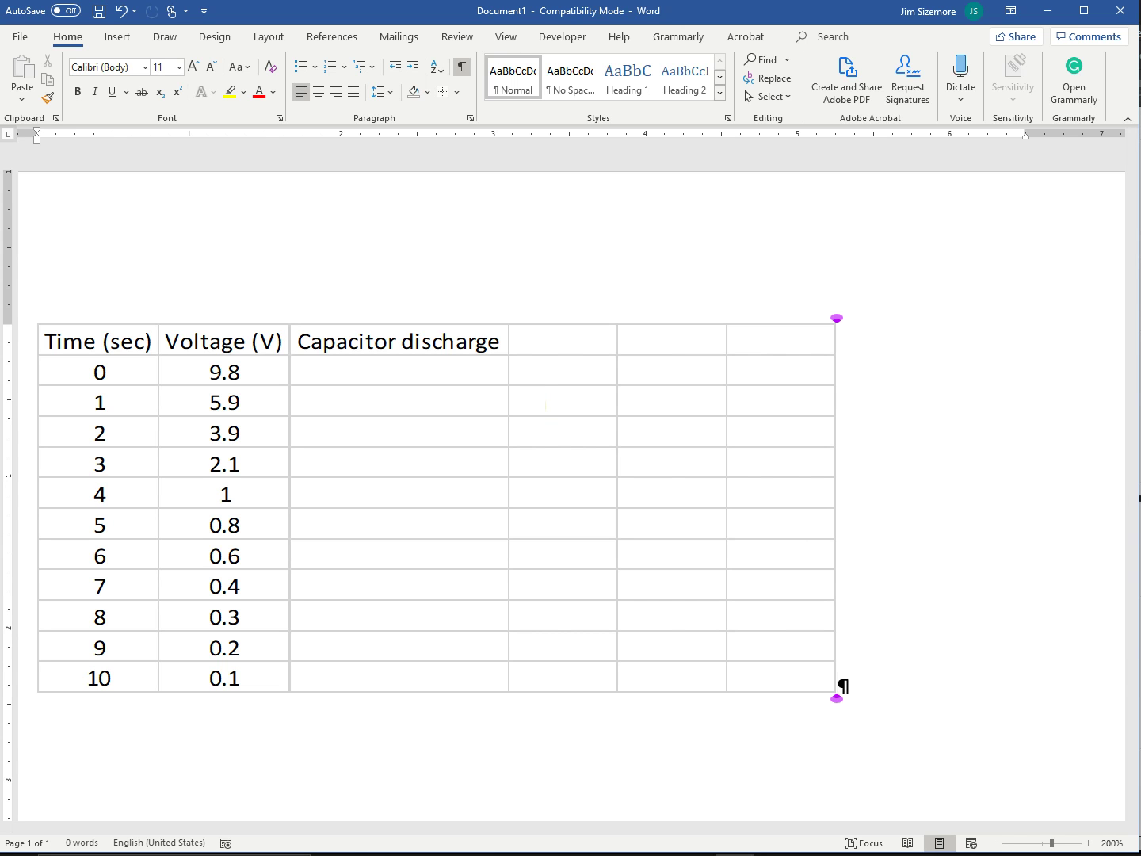
# Add two empty paragraphs below the embedded worksheet object
pyautogui.hotkey('alt', 'Tab')
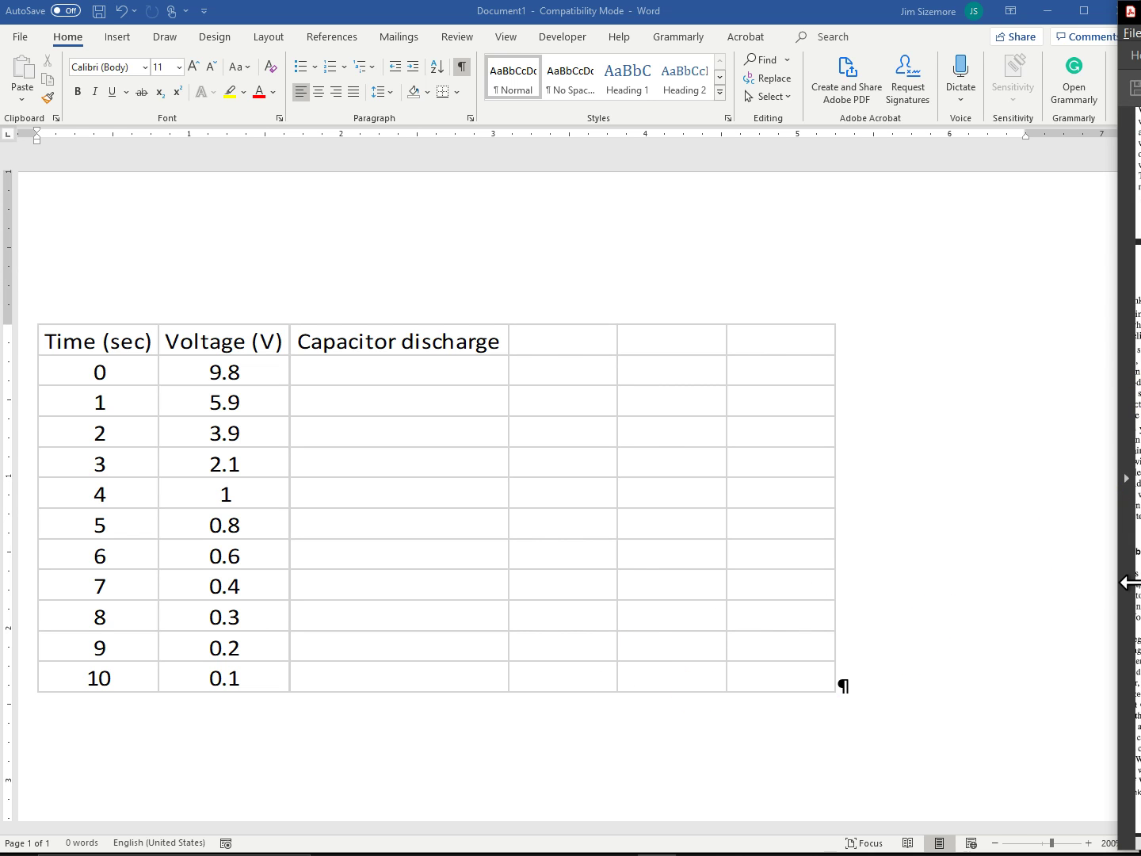
pyautogui.scroll(-2, 935, 475)
pyautogui.scroll(-3, 911, 475)
pyautogui.click(856, 229)
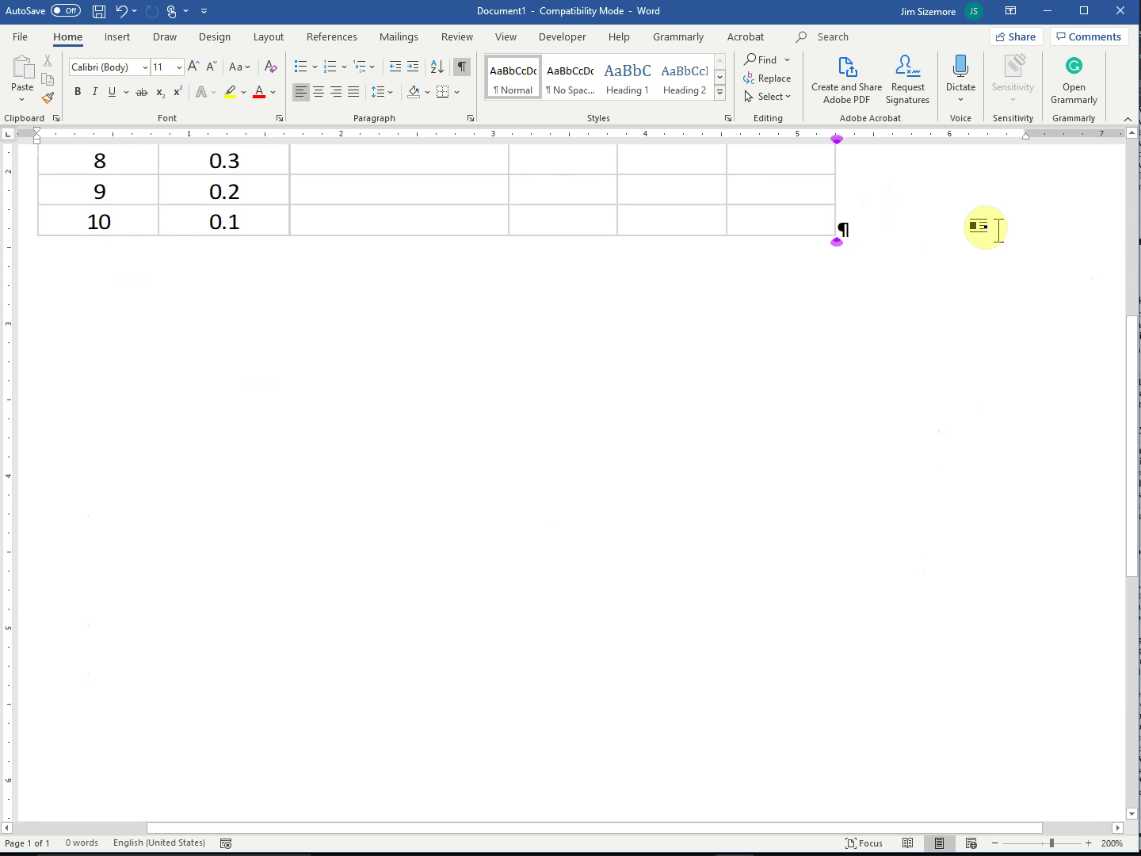
pyautogui.press('Return')
pyautogui.press('Return')
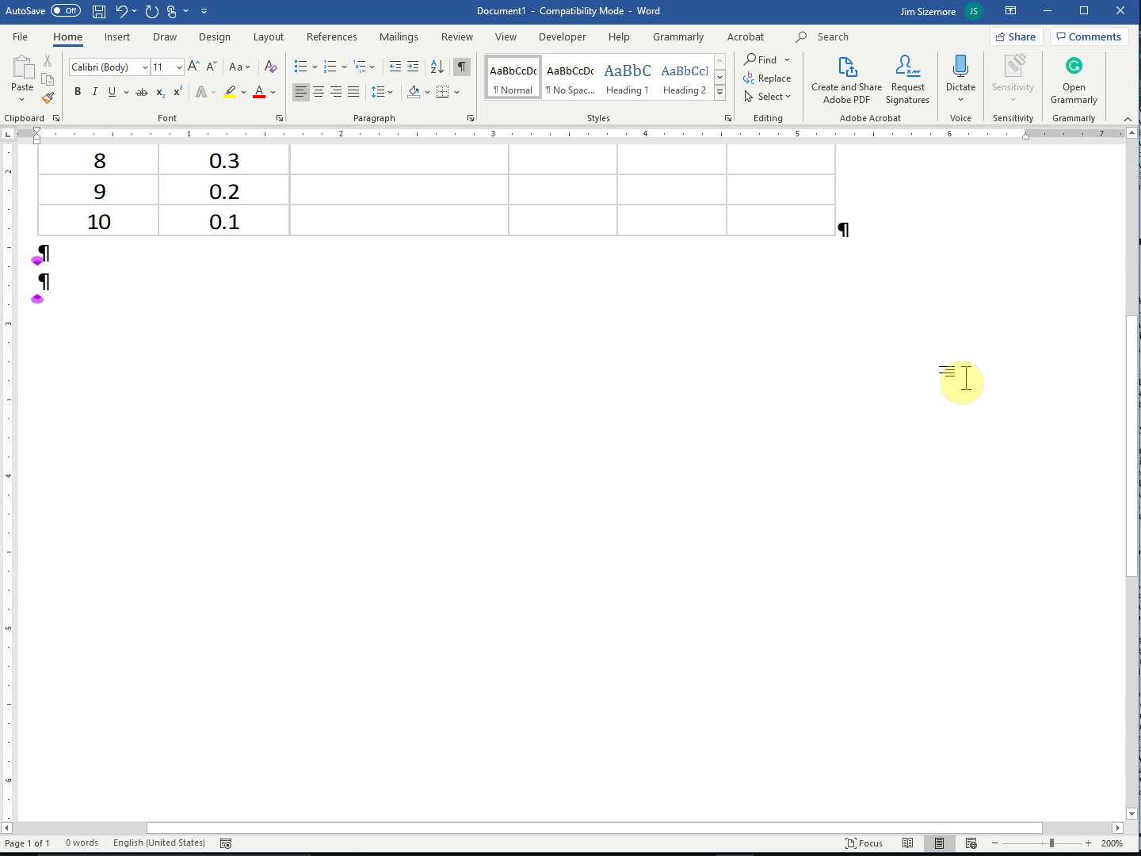
# Switch to the Excel workbook, copy the data range A1:C12, and return to the Word document
pyautogui.hotkey('alt', 'Tab')
pyautogui.hotkey('alt', 'Tab')
pyautogui.hotkey('alt', 'Tab')
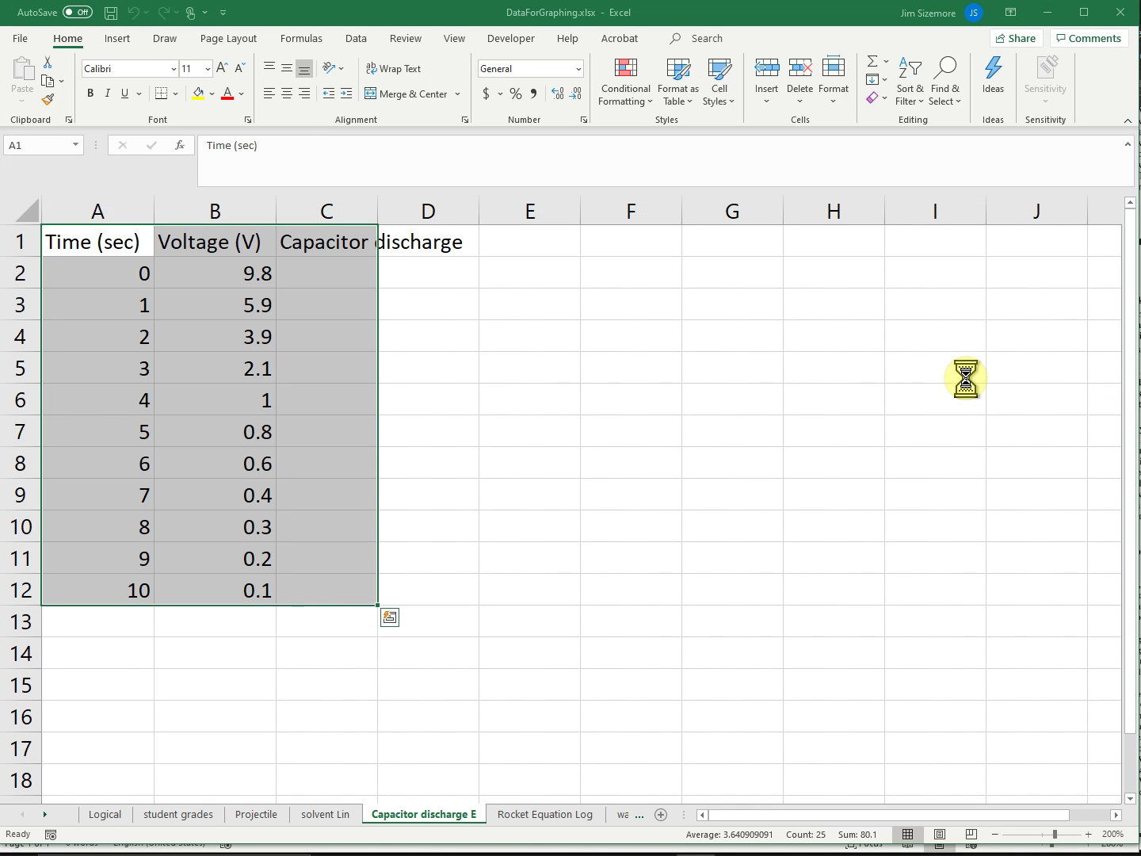
pyautogui.hotkey('ctrl', 'c')
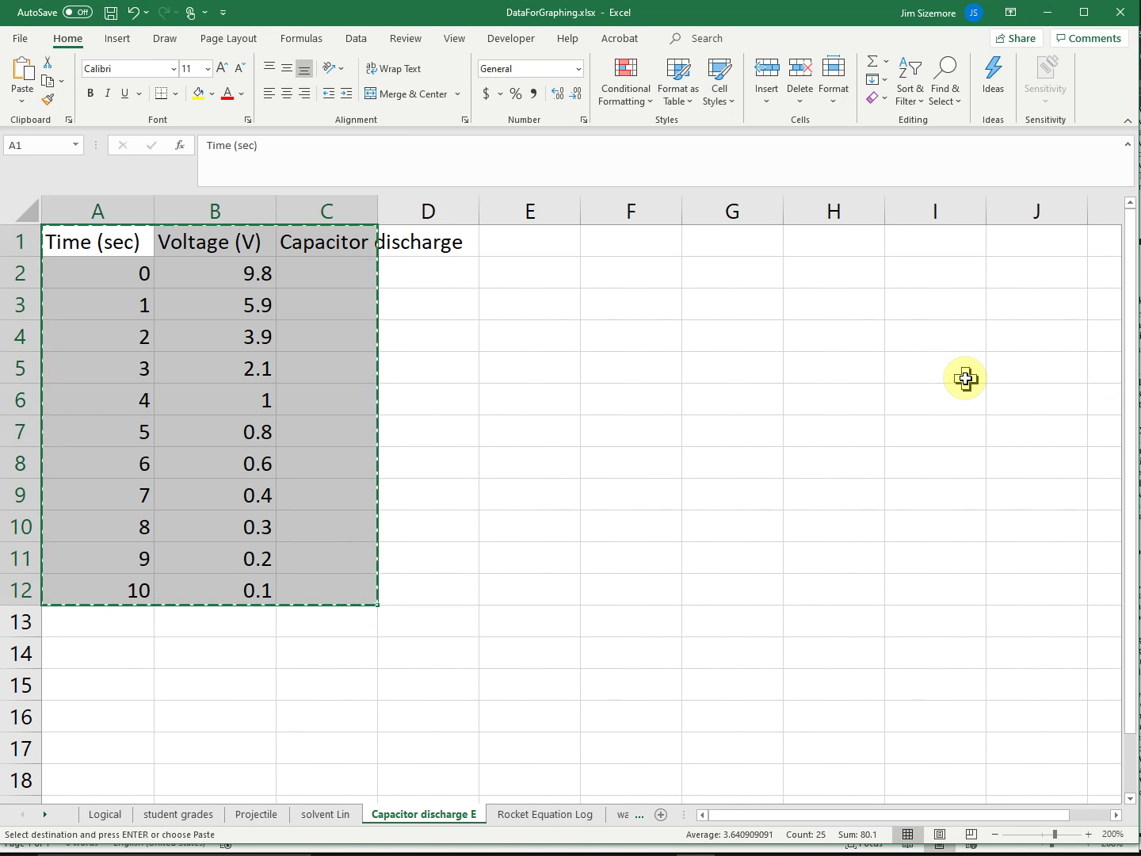
pyautogui.hotkey('alt', 'Tab')
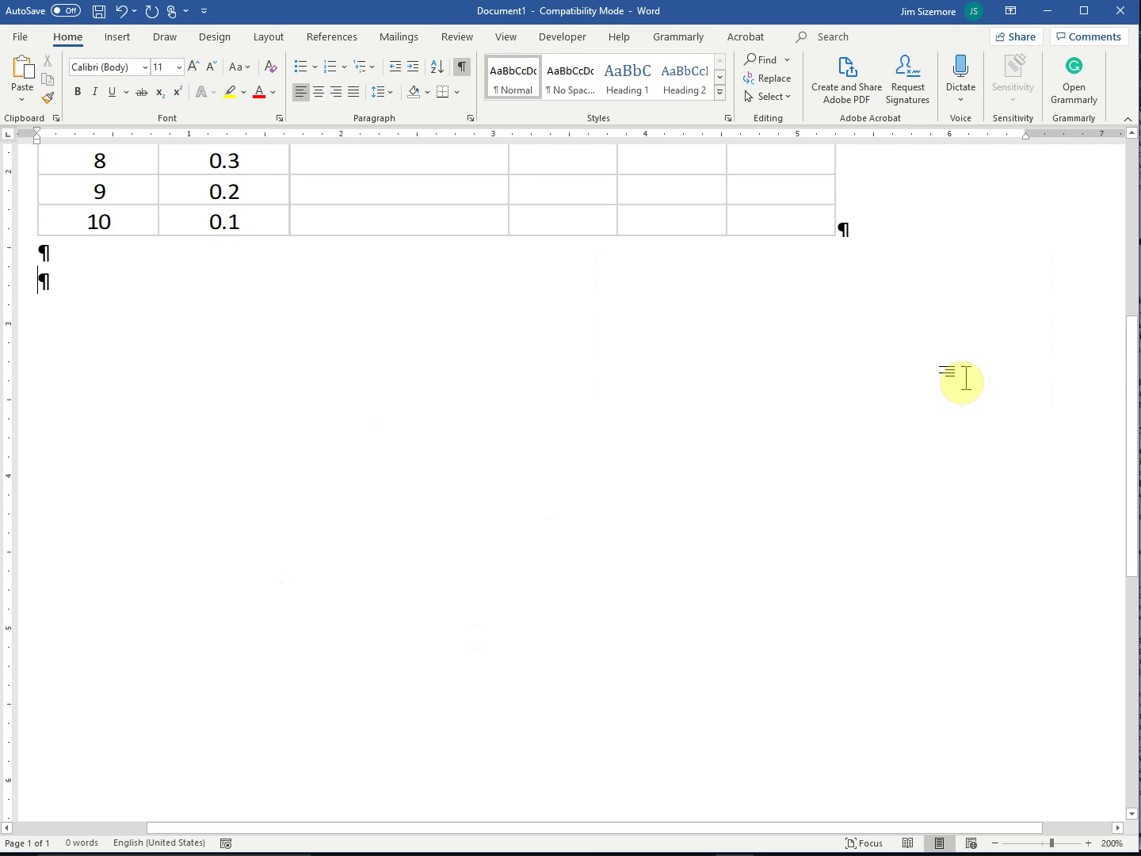
pyautogui.hotkey('alt', 'Tab')
pyautogui.press('Escape')
pyautogui.hotkey('alt', 'Tab')
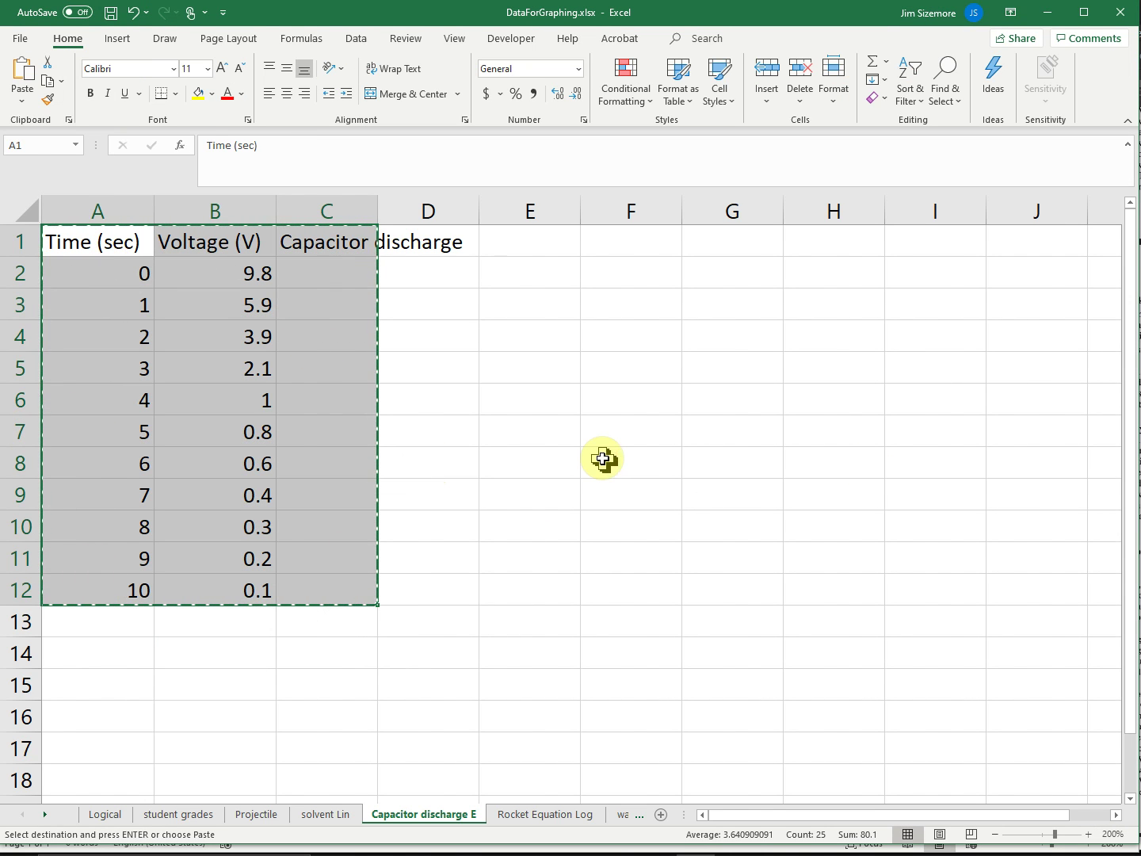
pyautogui.hotkey('alt', 'Tab')
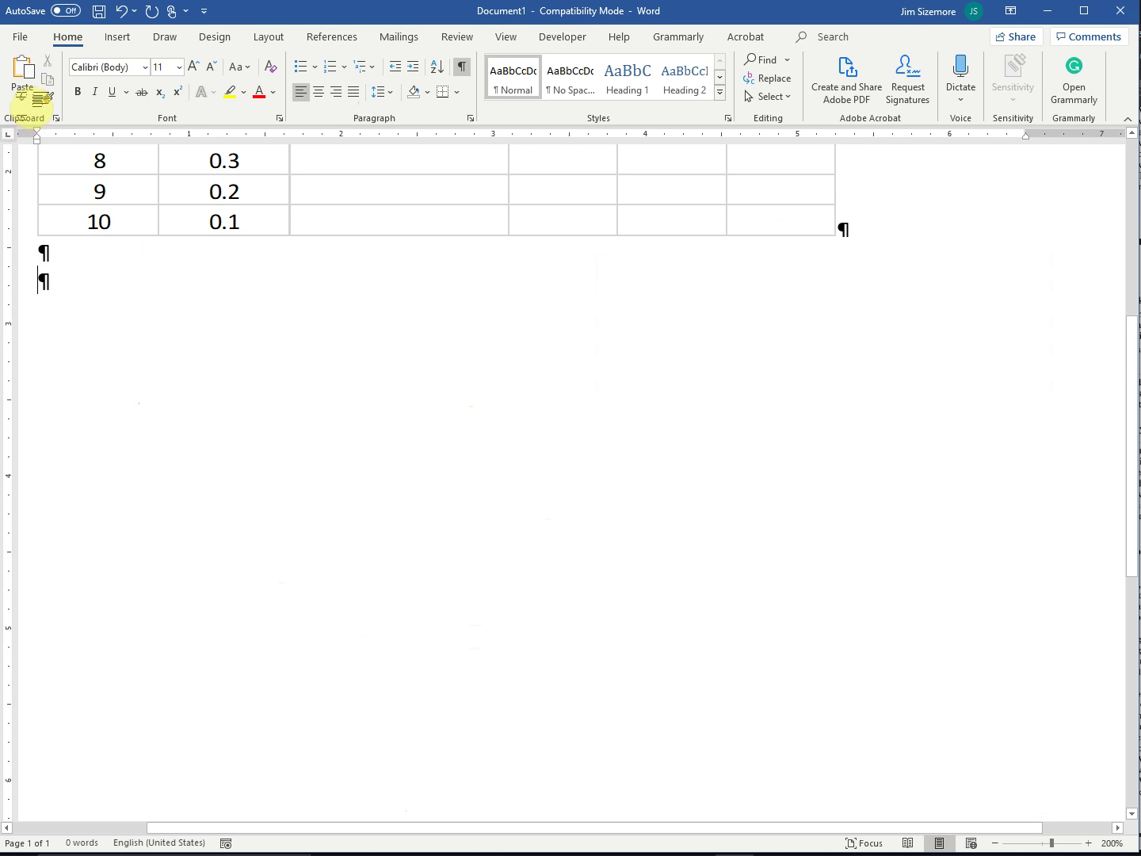
# Use Paste Special with Paste link to insert the copied cells as a linked Microsoft Excel Worksheet Object
pyautogui.click(23, 102)
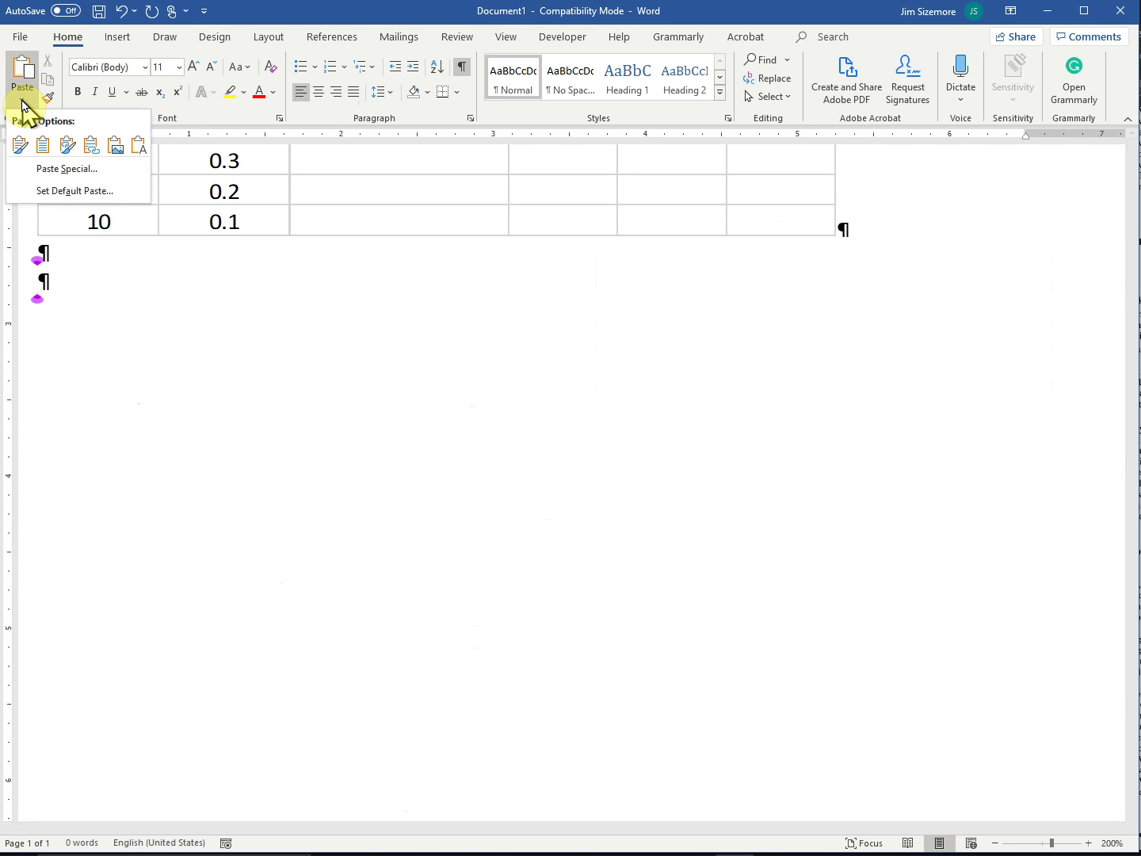
pyautogui.click(73, 170)
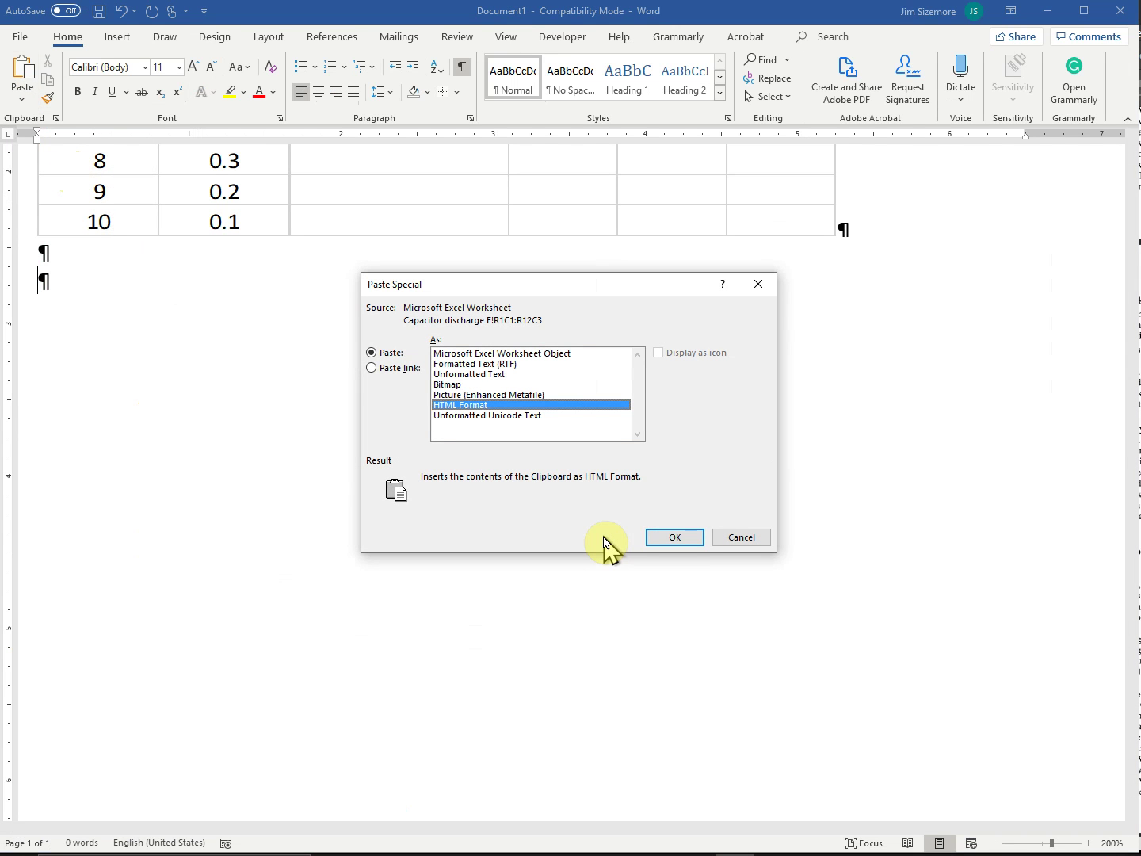
pyautogui.click(372, 368)
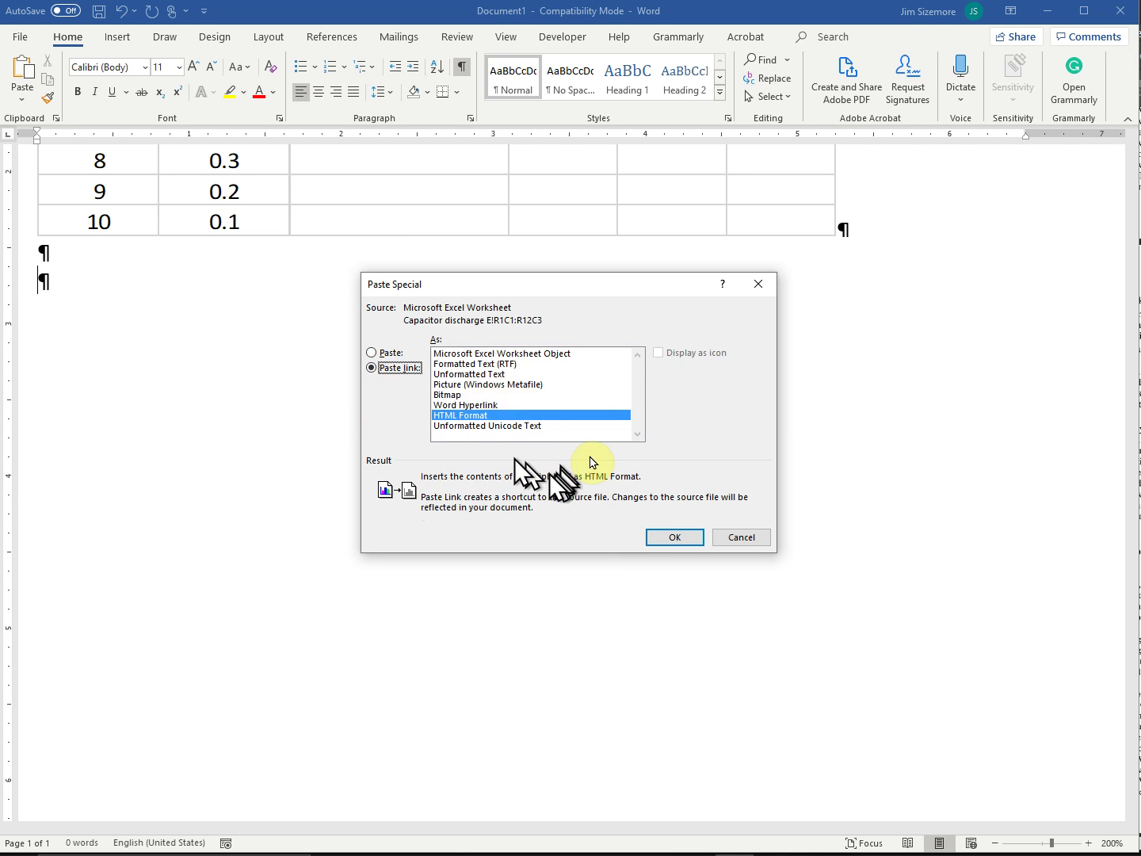
pyautogui.click(497, 354)
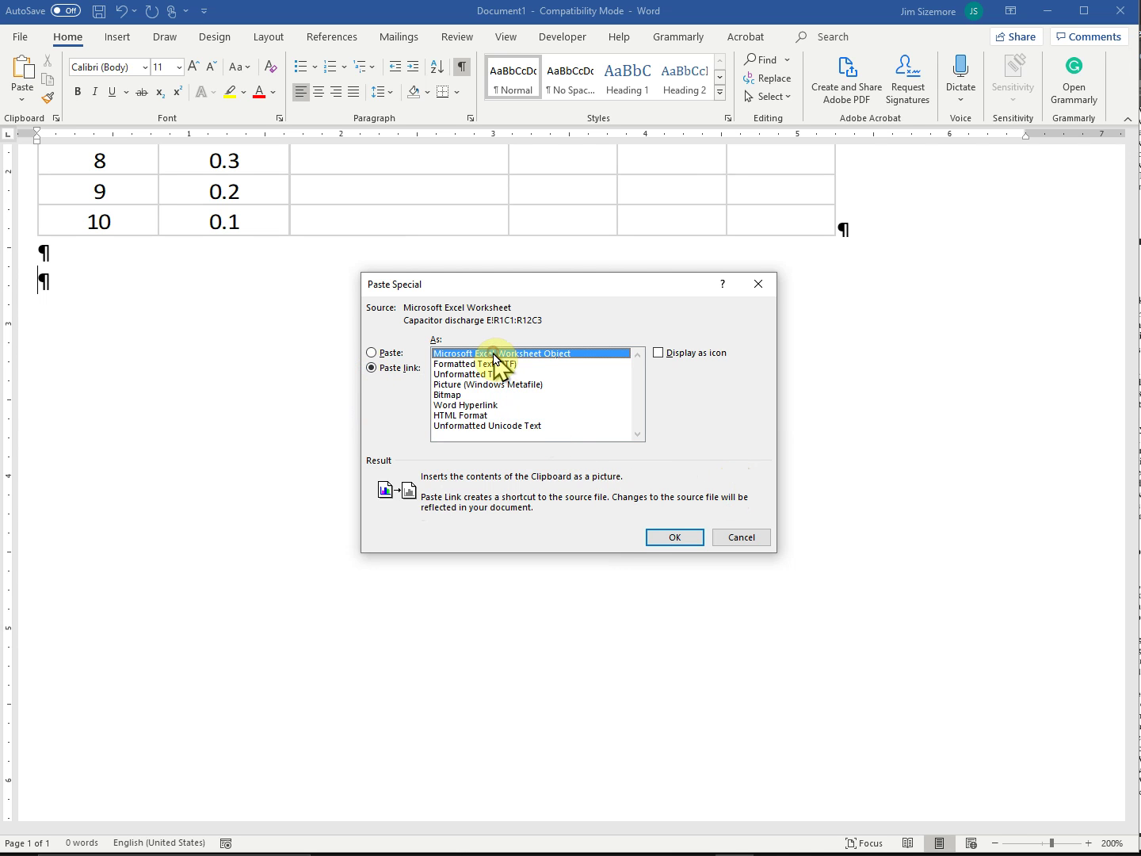
pyautogui.click(678, 539)
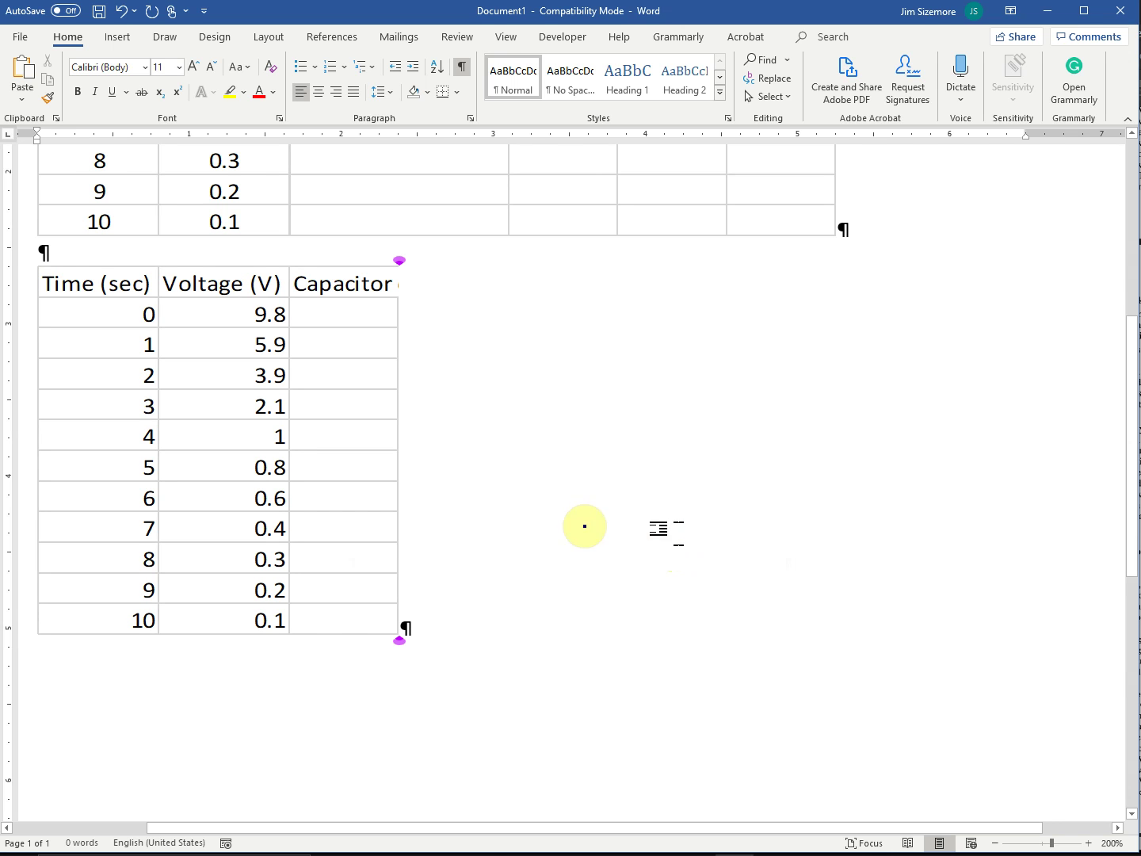
# Stretch the linked worksheet object horizontally to about 5.2 inches wide and open its source workbook in Excel
pyautogui.click(361, 431)
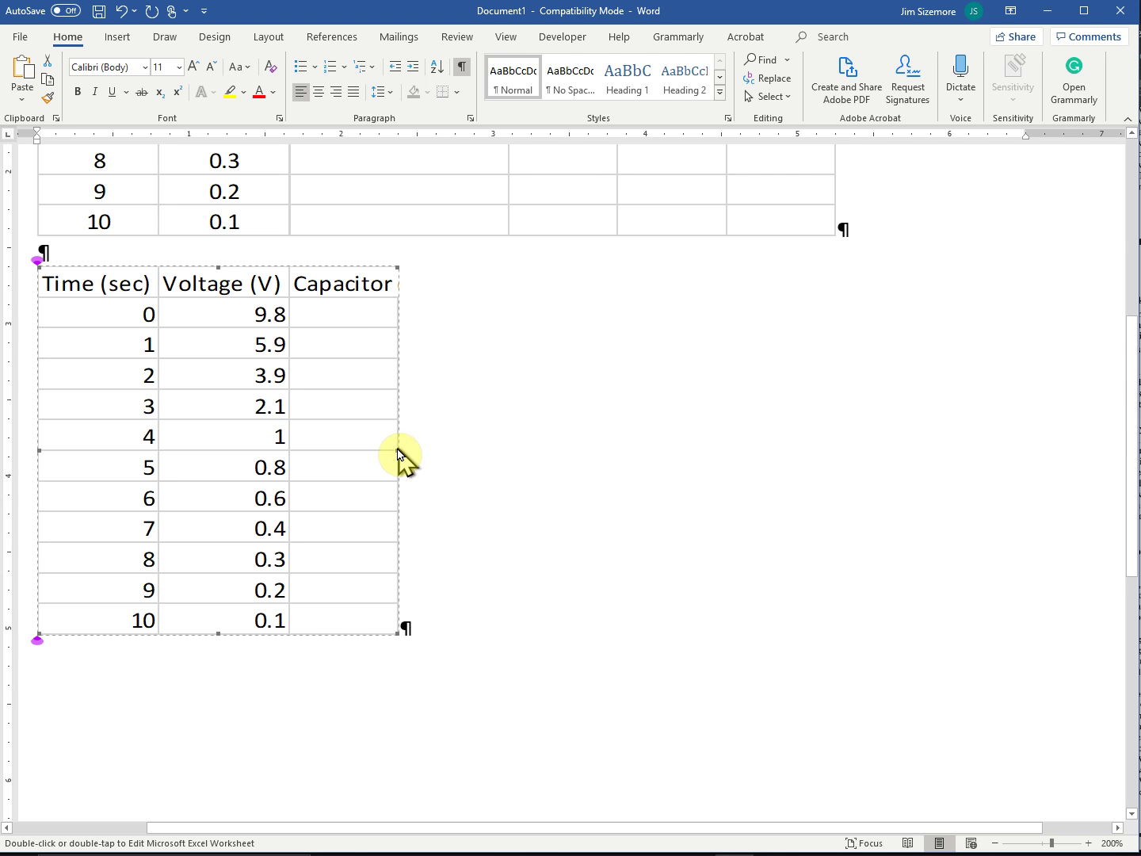
pyautogui.moveTo(396, 450); pyautogui.dragTo(824, 463)
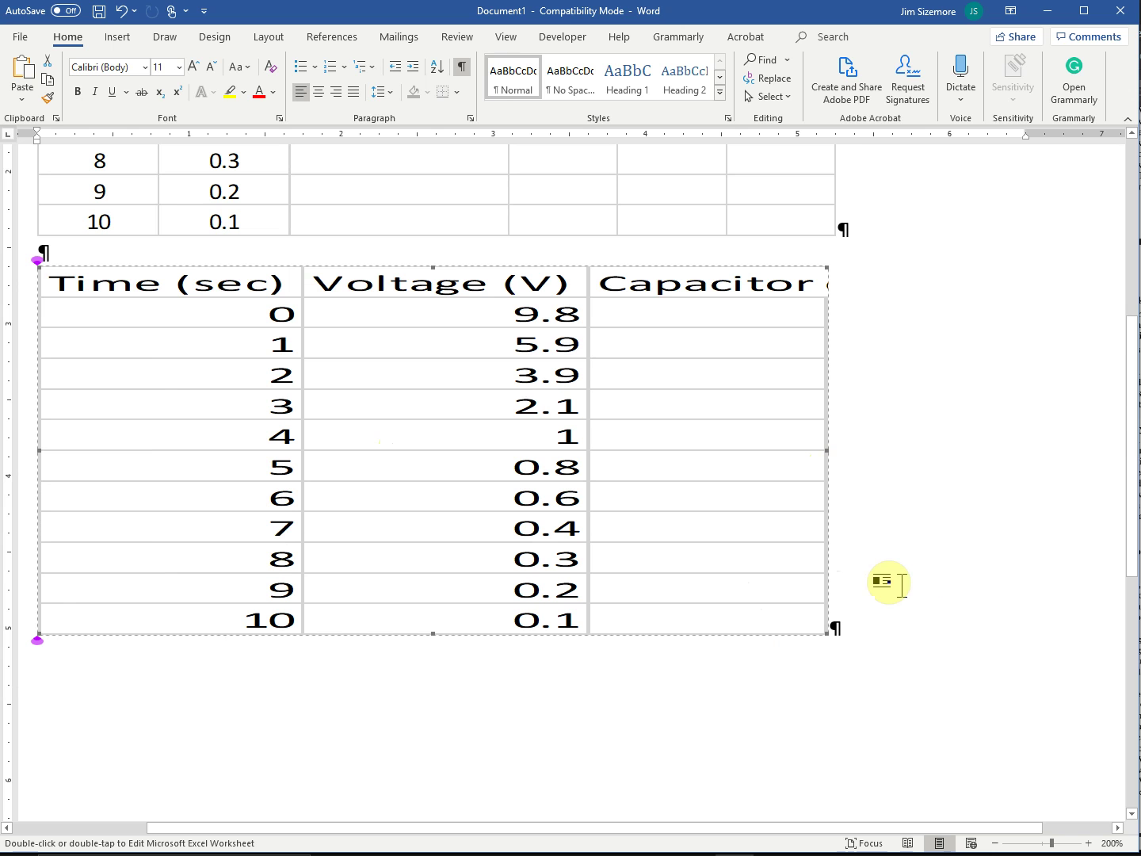
pyautogui.doubleClick(513, 315)
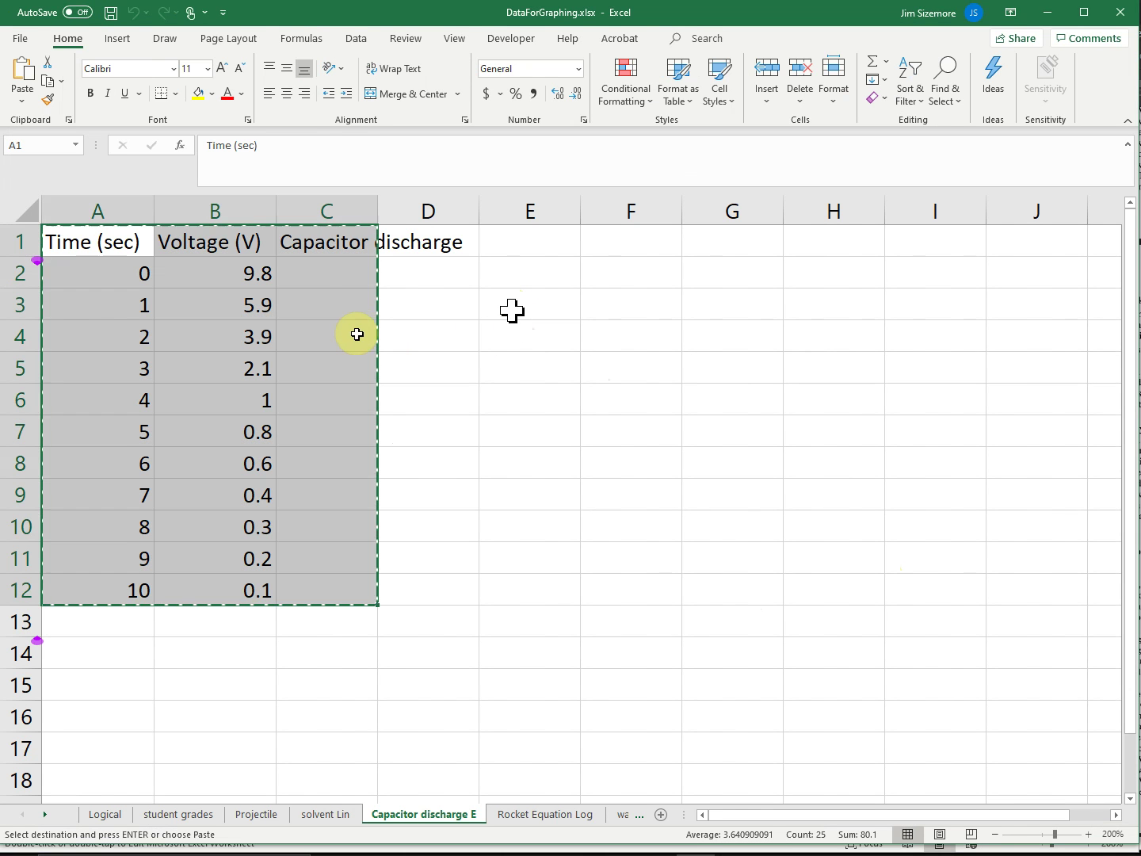
# Set the voltage at time 0 in cell B2 of the source worksheet to -99999
pyautogui.click(252, 275)
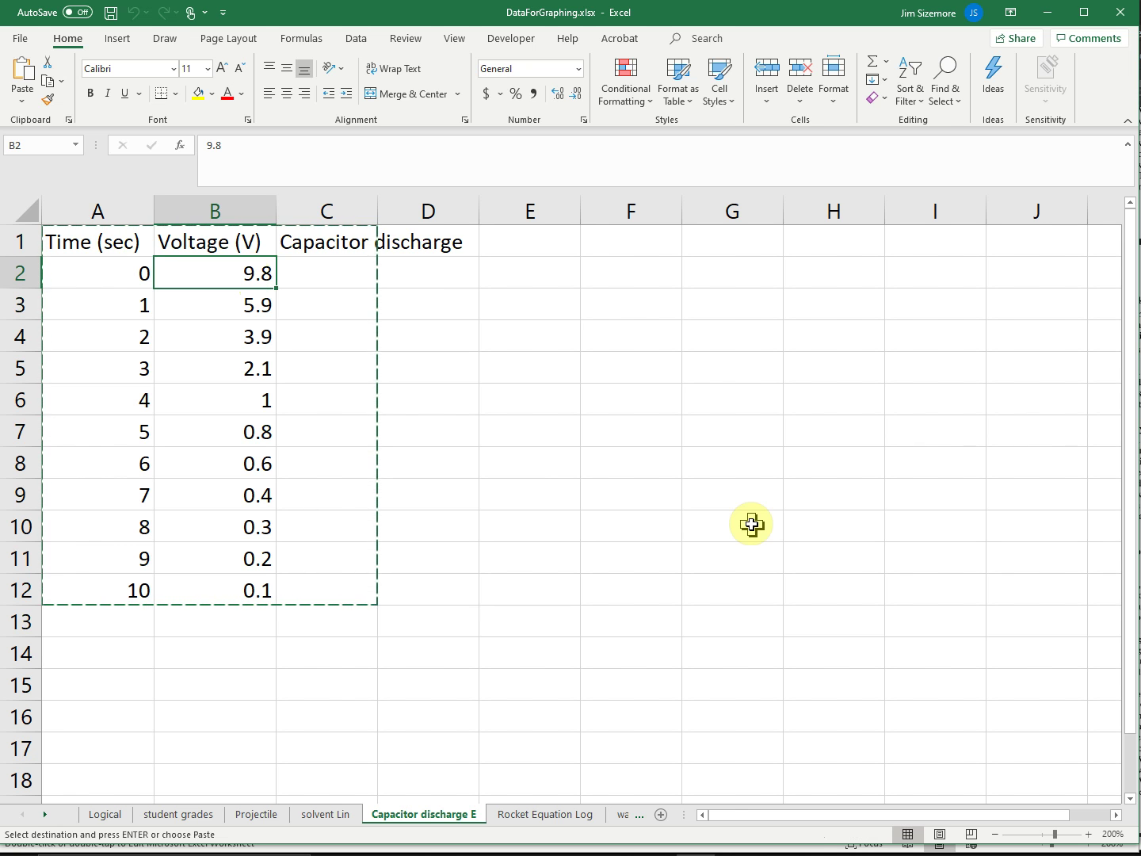
pyautogui.write('-99999')
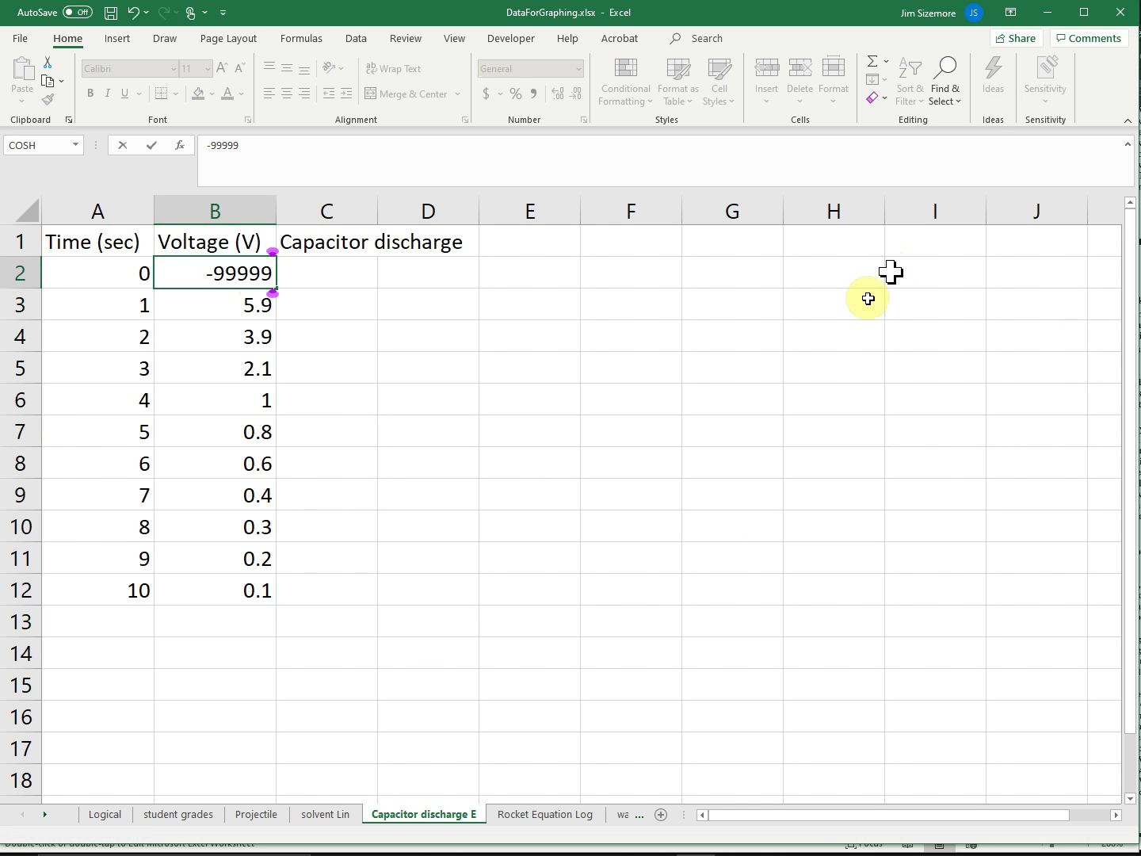
pyautogui.press('Return')
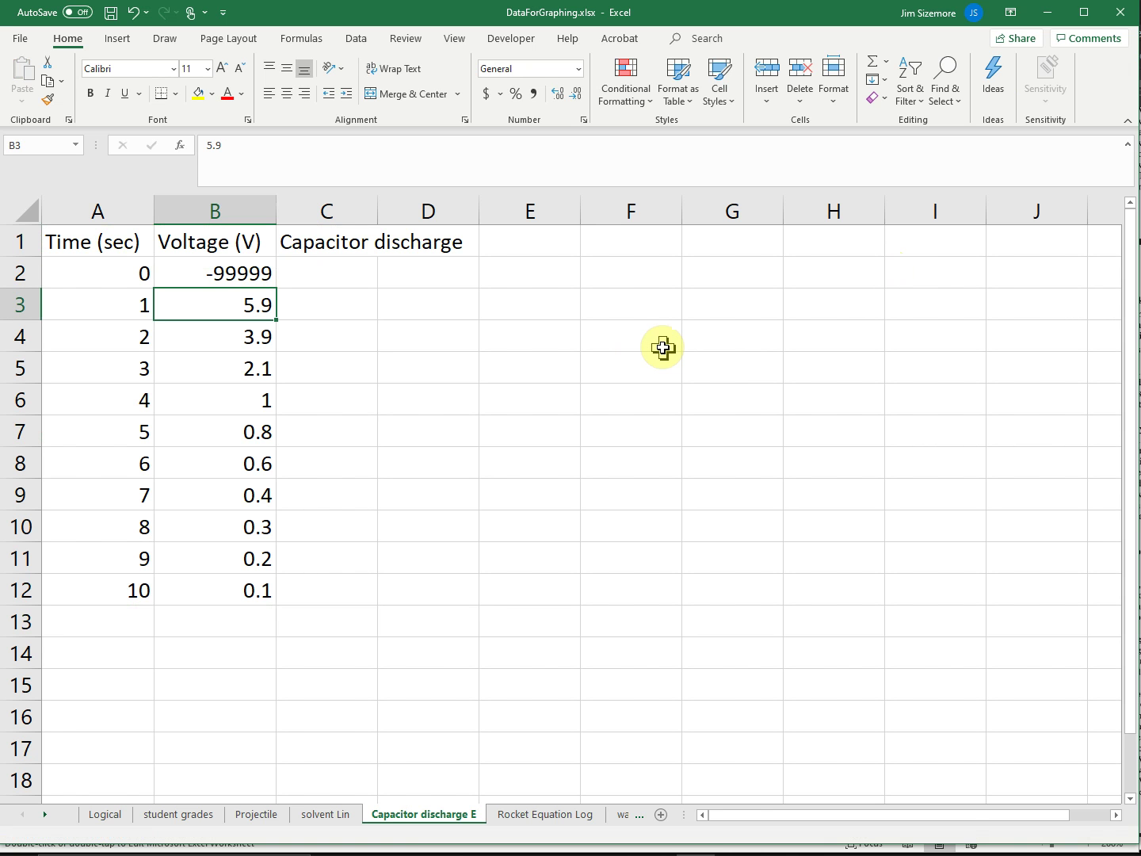
# Switch to the Word document to compare the time 0 voltage in the linked and embedded worksheet objects, and return to the Excel workbook
pyautogui.hotkey('alt', 'Tab')
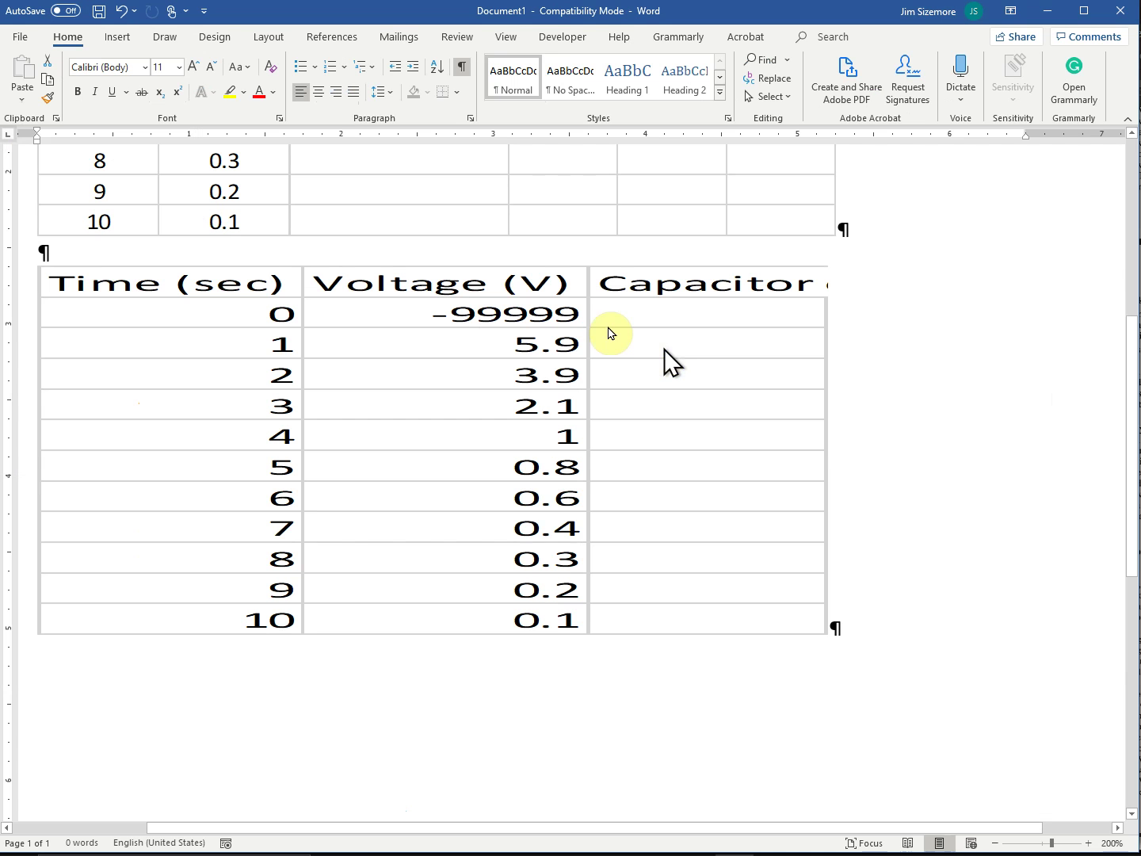
pyautogui.click(533, 317)
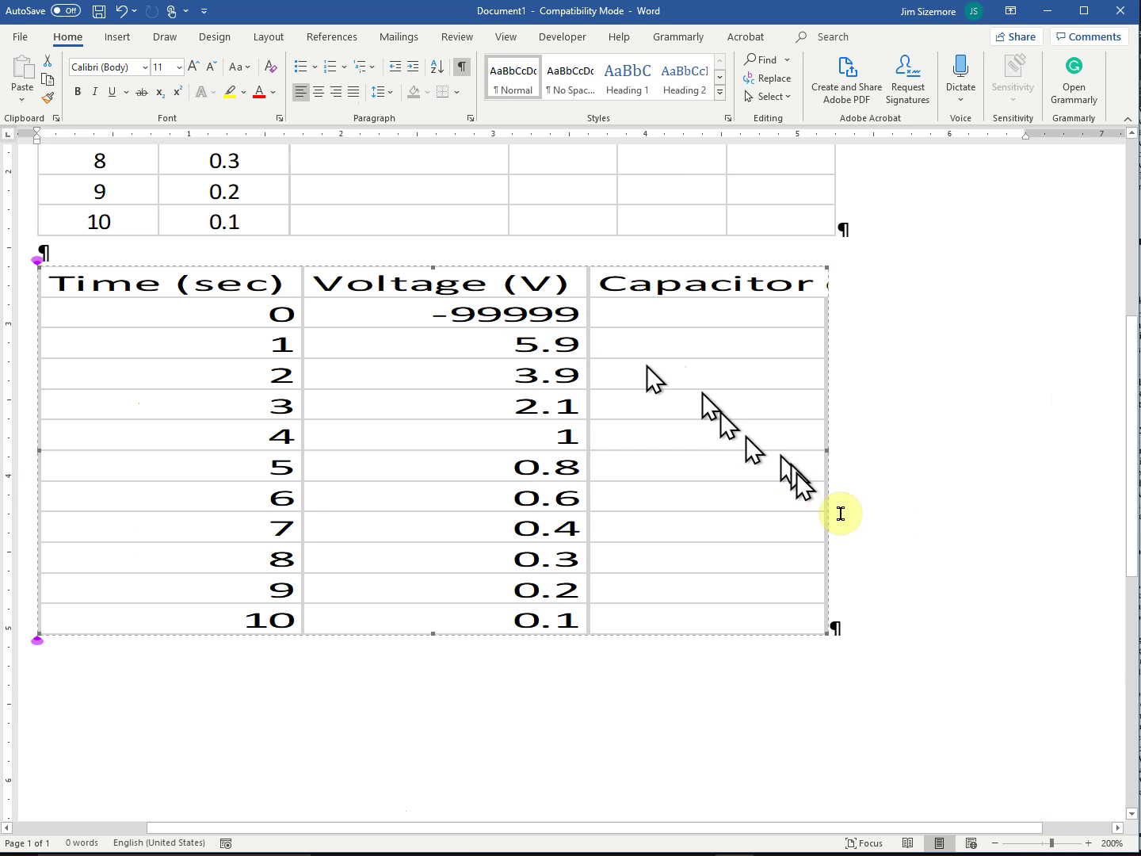
pyautogui.moveTo(1136, 498); pyautogui.dragTo(1136, 333)
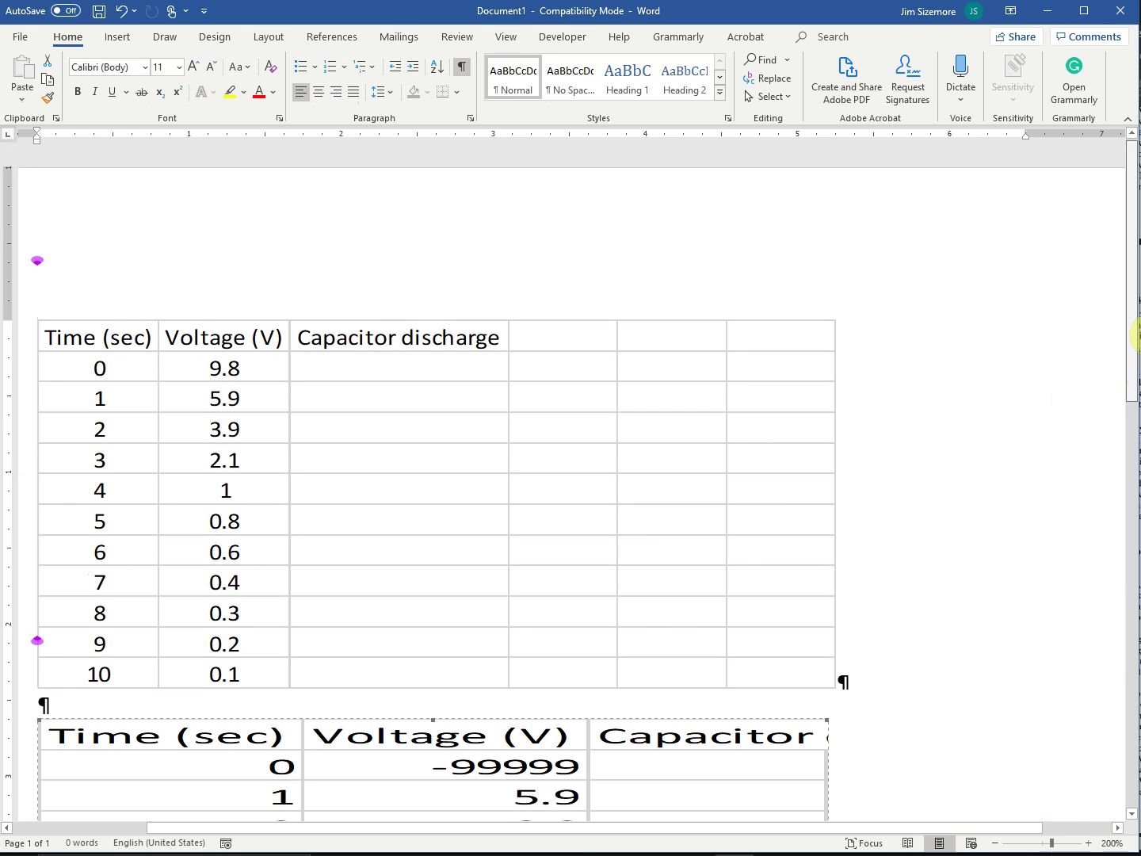
pyautogui.click(242, 363)
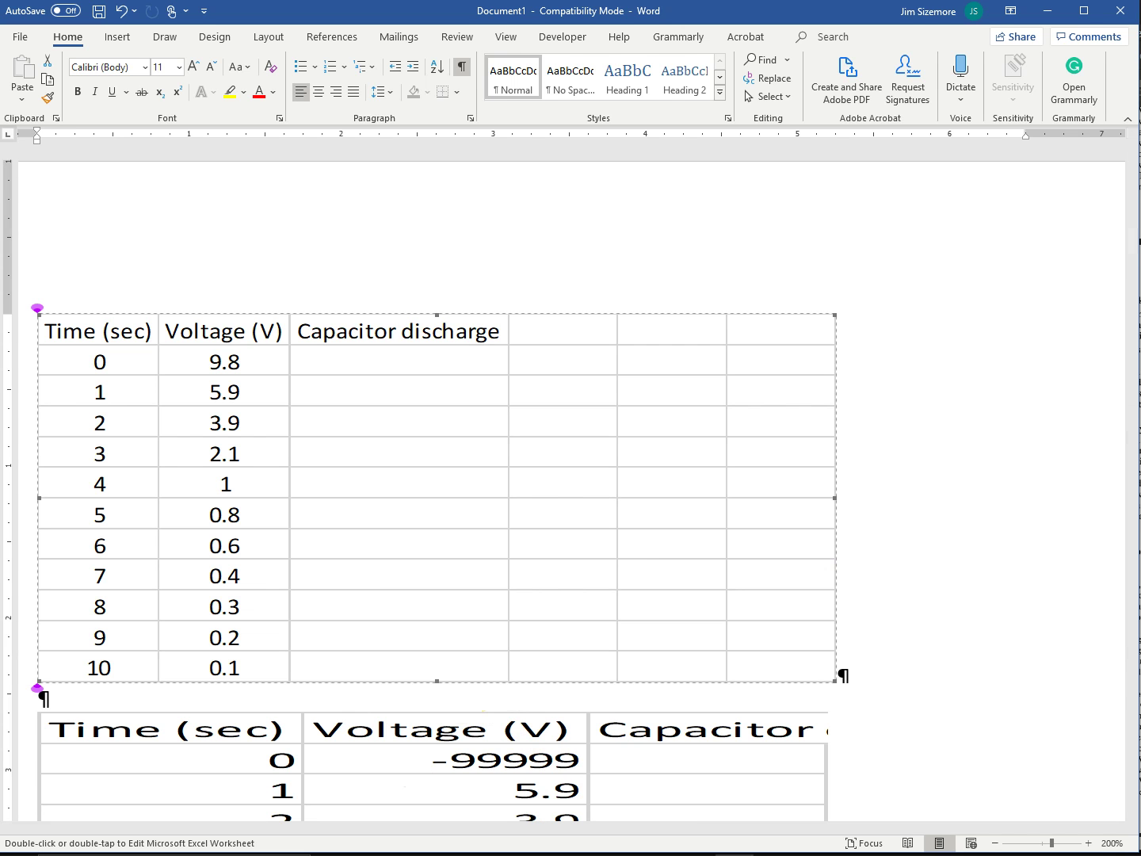
pyautogui.hotkey('alt', 'Tab')
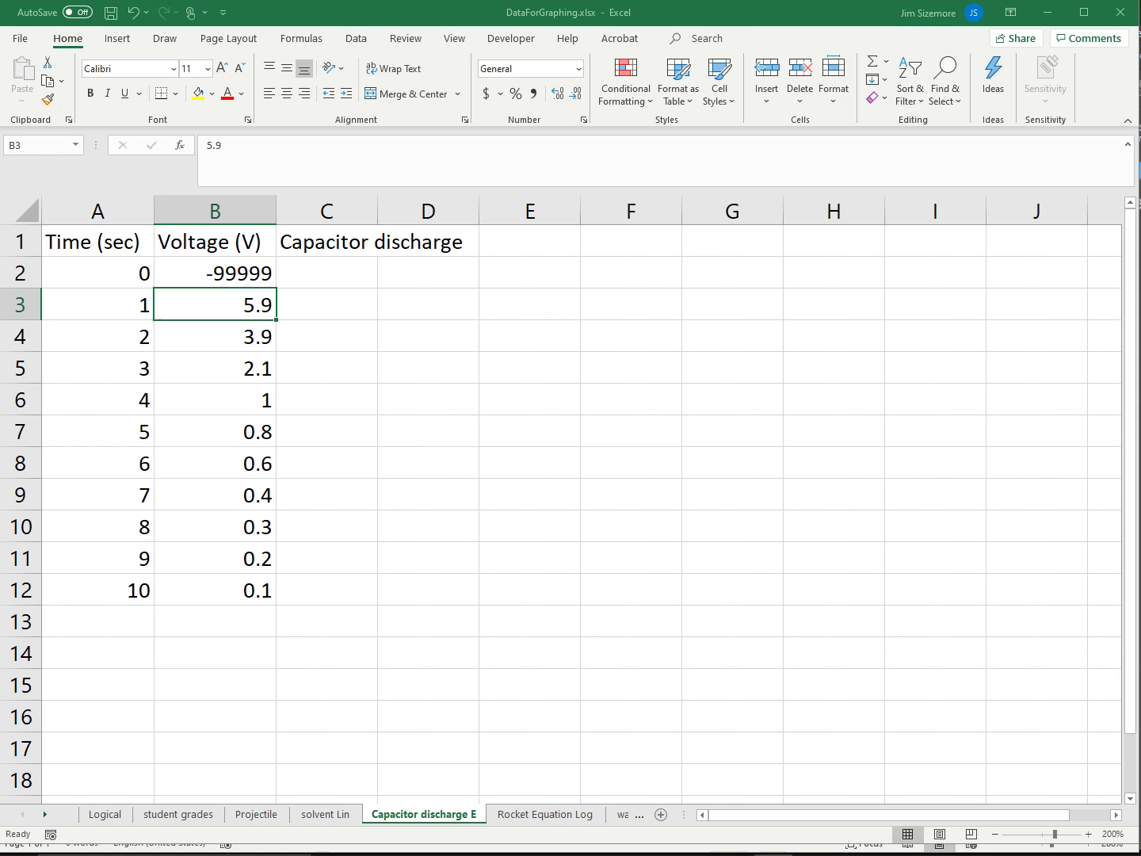